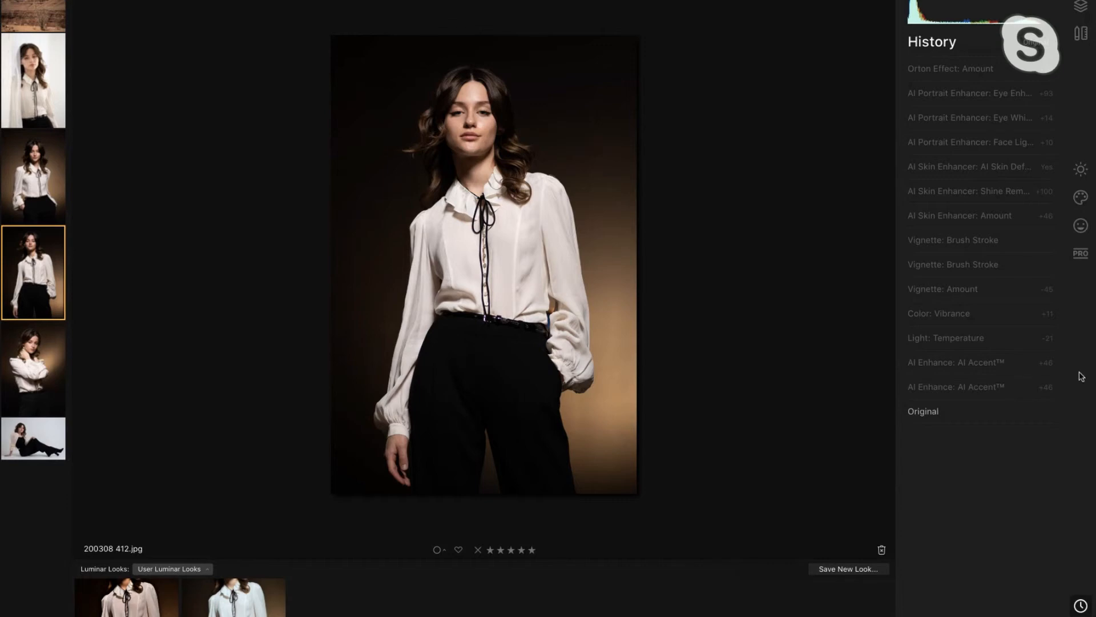
Apply AI Enhance to the portrait with AI Accent set to 55.
{"action": "left_click", "coordinate": [1081, 169]}
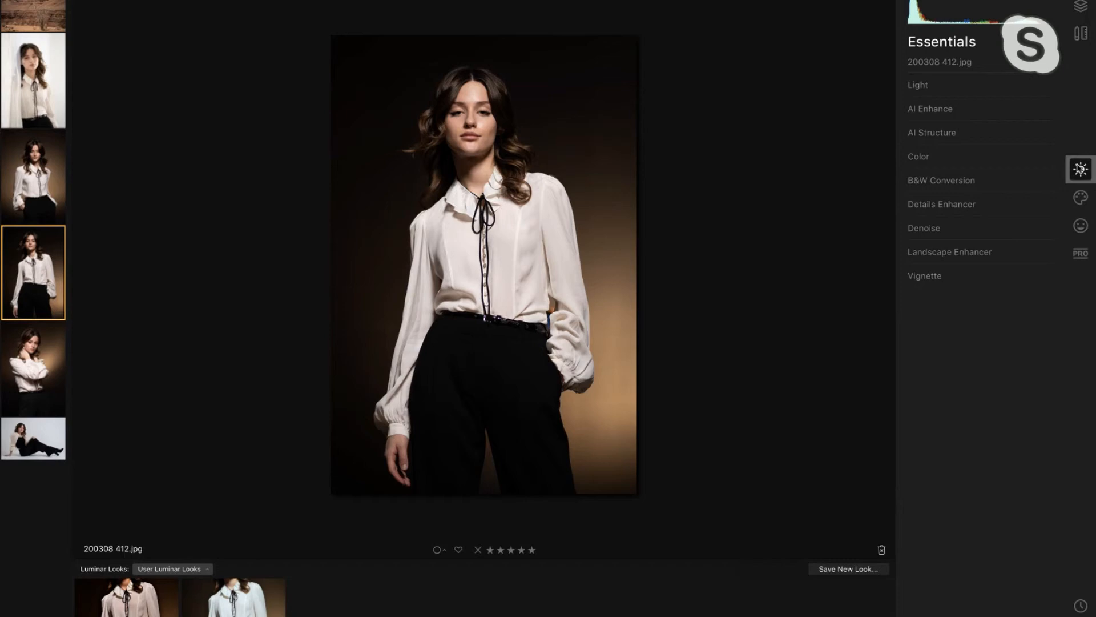
{"action": "left_click", "coordinate": [941, 113]}
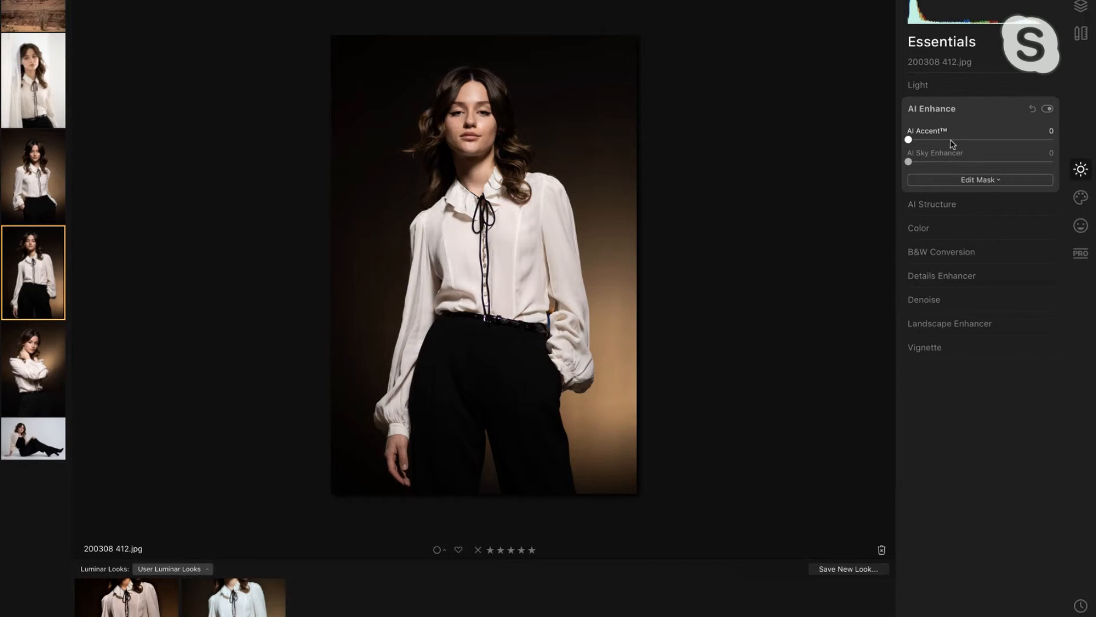
{"action": "left_click_drag", "start_coordinate": [909, 142], "coordinate": [993, 151]}
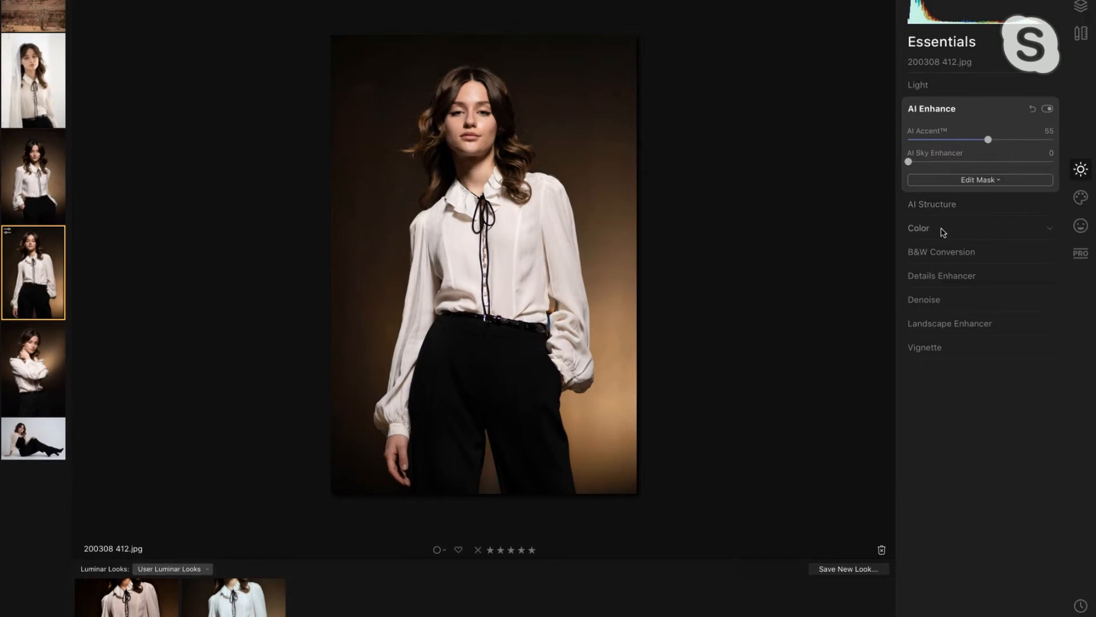
Correct the white balance in the Light tool by sampling the white of the woman's eye as the neutral target.
{"action": "left_click", "coordinate": [972, 88]}
{"action": "left_click", "coordinate": [973, 89]}
{"action": "left_click", "coordinate": [971, 87]}
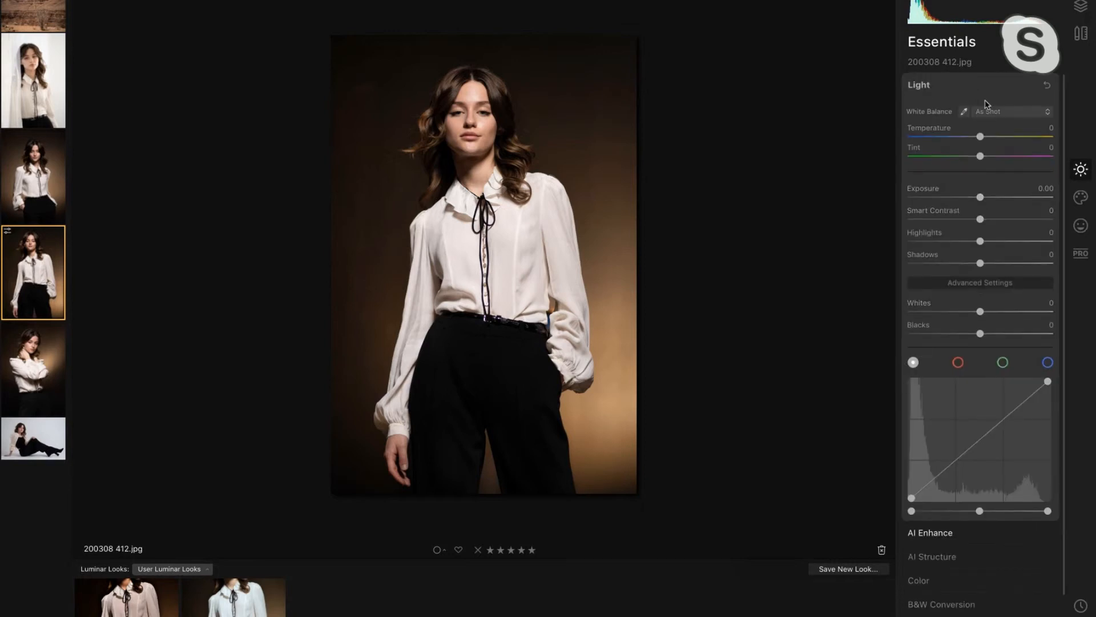
{"action": "left_click", "coordinate": [965, 112]}
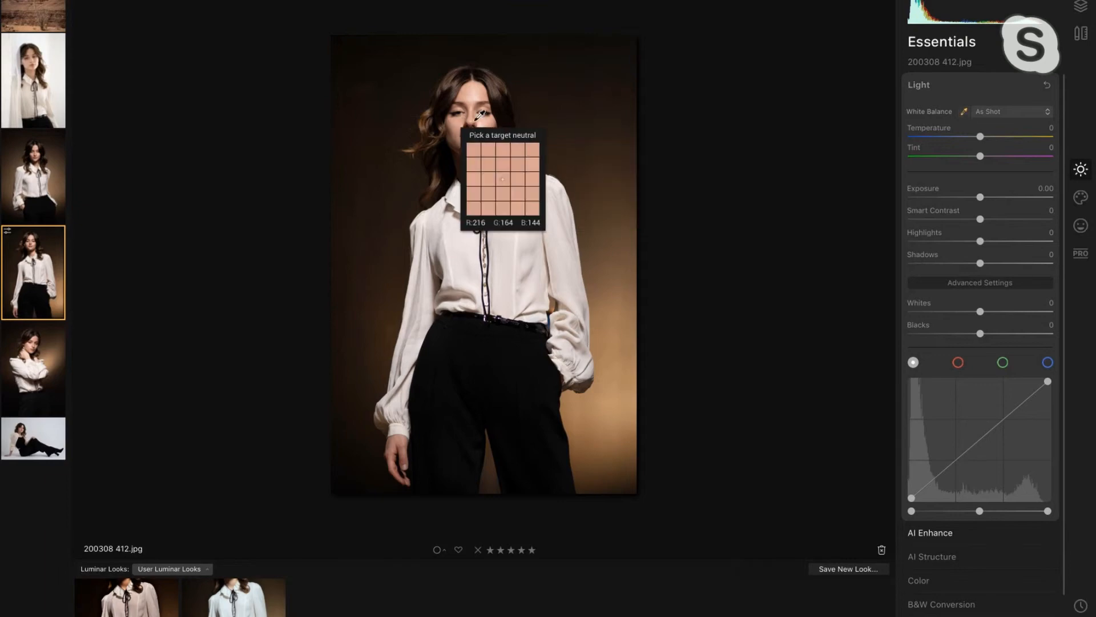
{"action": "scroll", "coordinate": [486, 115], "scroll_direction": "up", "scroll_amount": 5}
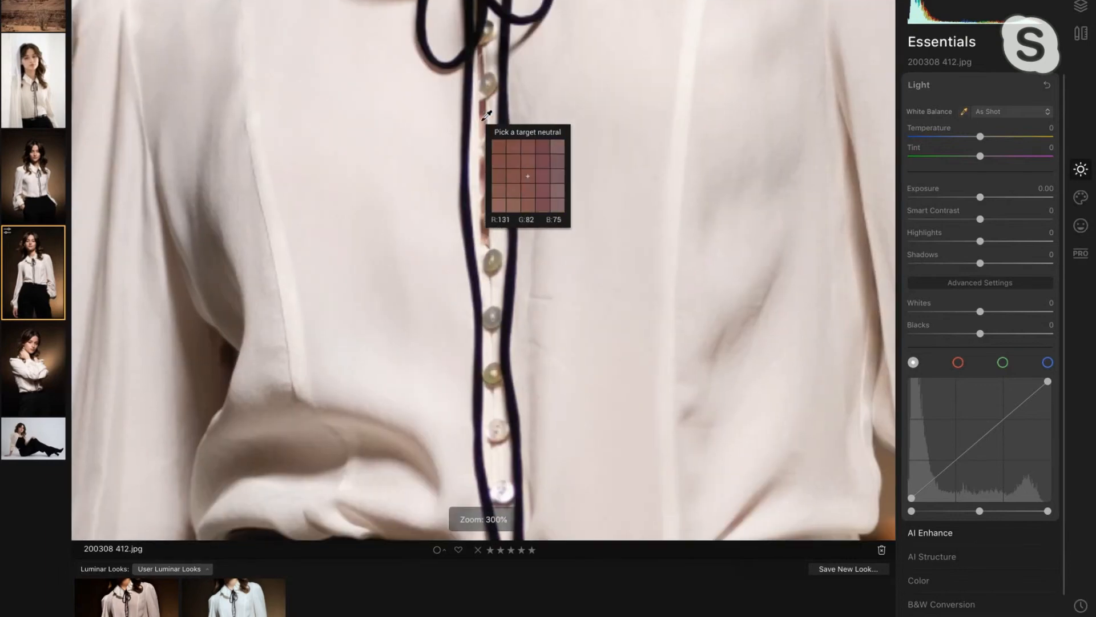
{"action": "scroll", "coordinate": [486, 115], "scroll_direction": "up", "scroll_amount": 10}
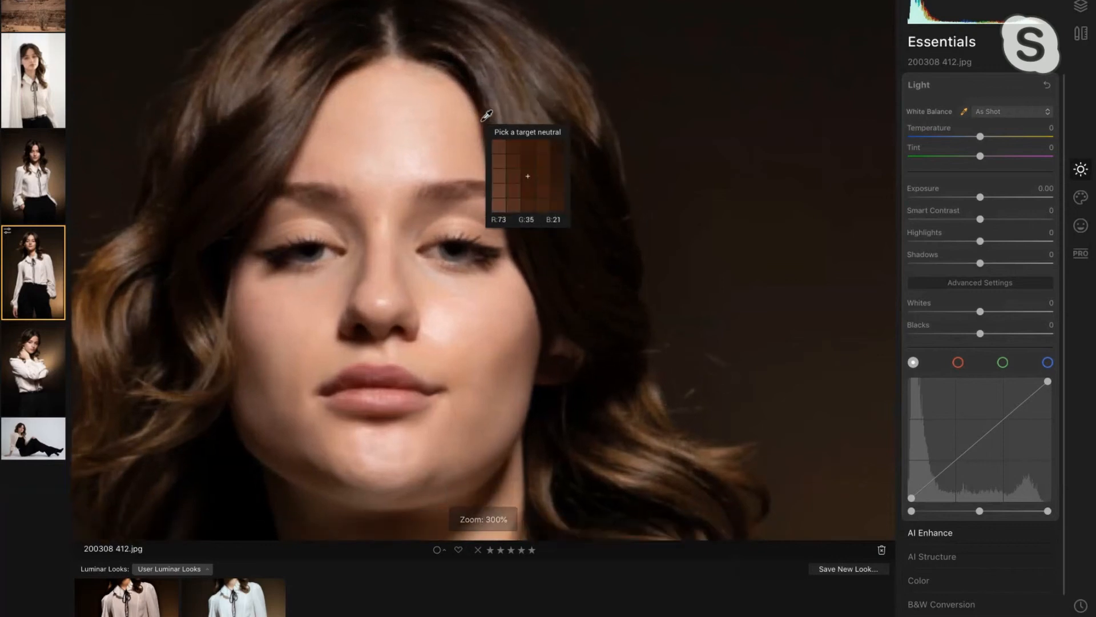
{"action": "left_click", "coordinate": [432, 248]}
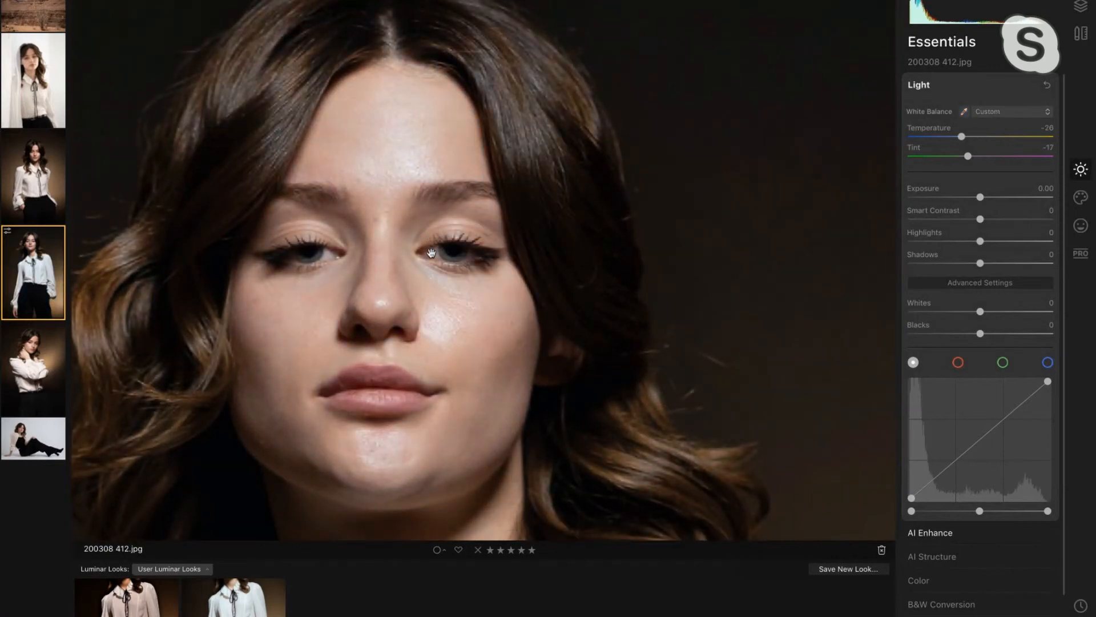
{"action": "scroll", "coordinate": [599, 266], "scroll_direction": "down", "scroll_amount": 5}
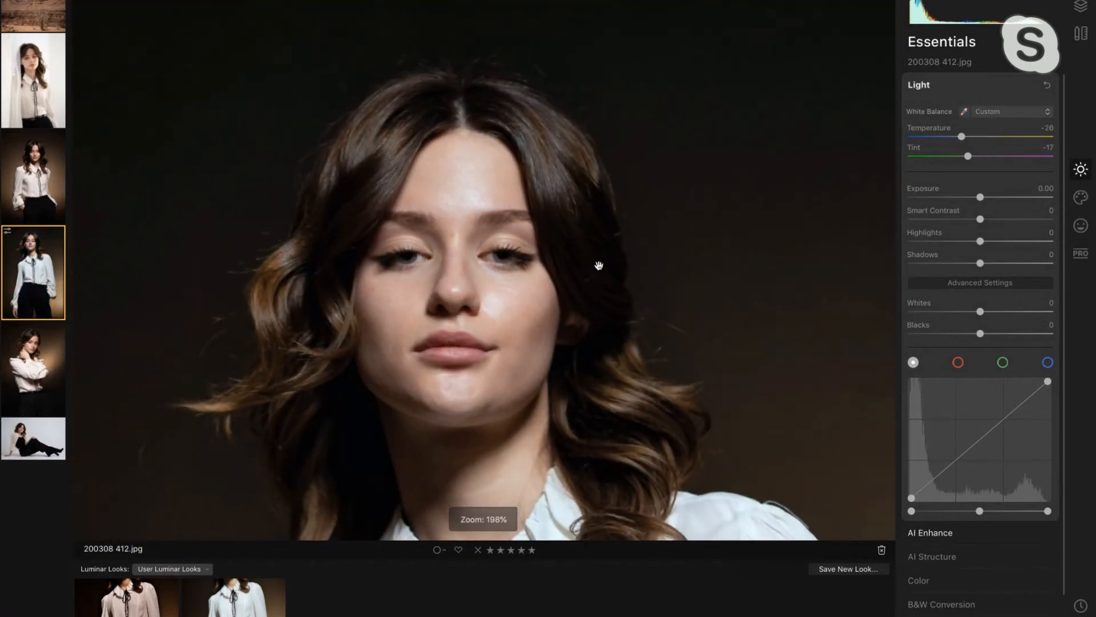
{"action": "scroll", "coordinate": [581, 277], "scroll_direction": "down", "scroll_amount": 4}
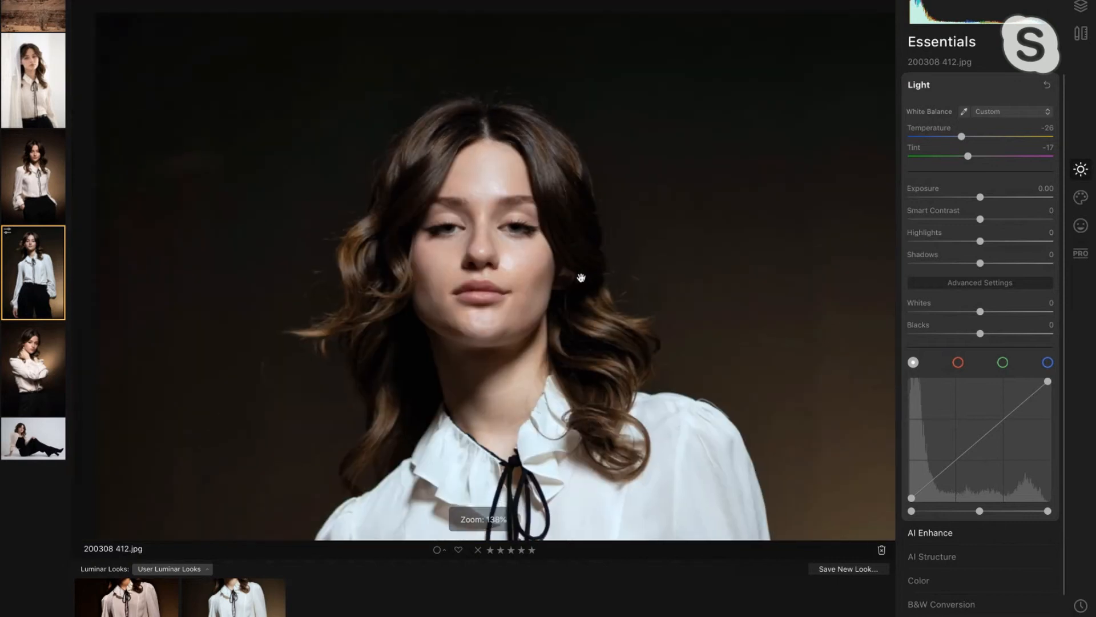
{"action": "scroll", "coordinate": [603, 276], "scroll_direction": "down", "scroll_amount": 2}
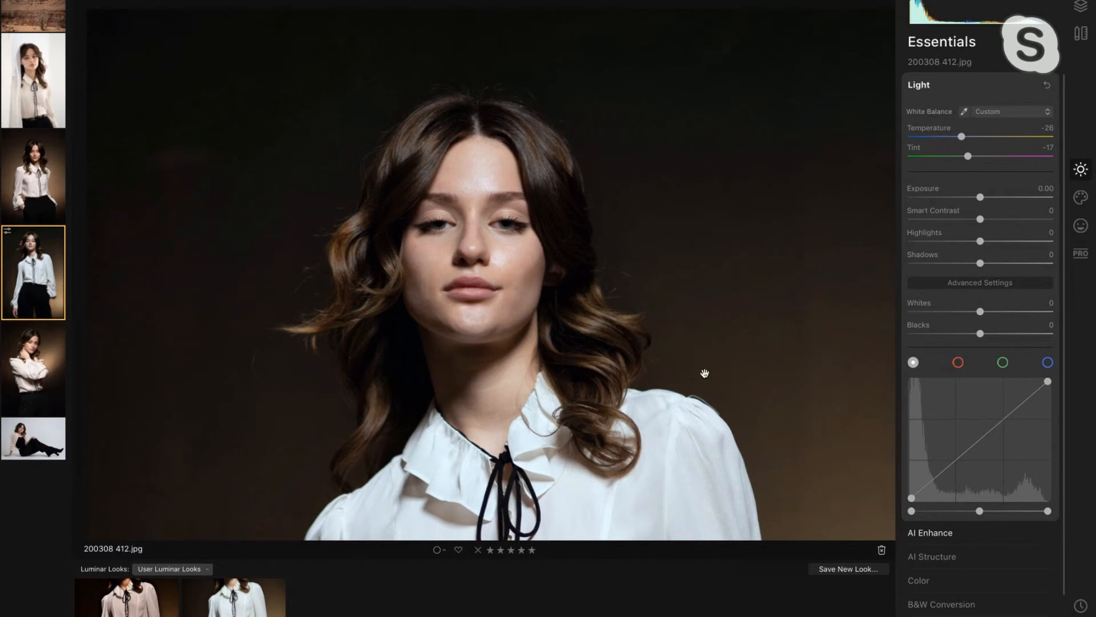
Set the saturation of the red channel to 15 in the Color tool's advanced settings.
{"action": "left_click", "coordinate": [941, 579]}
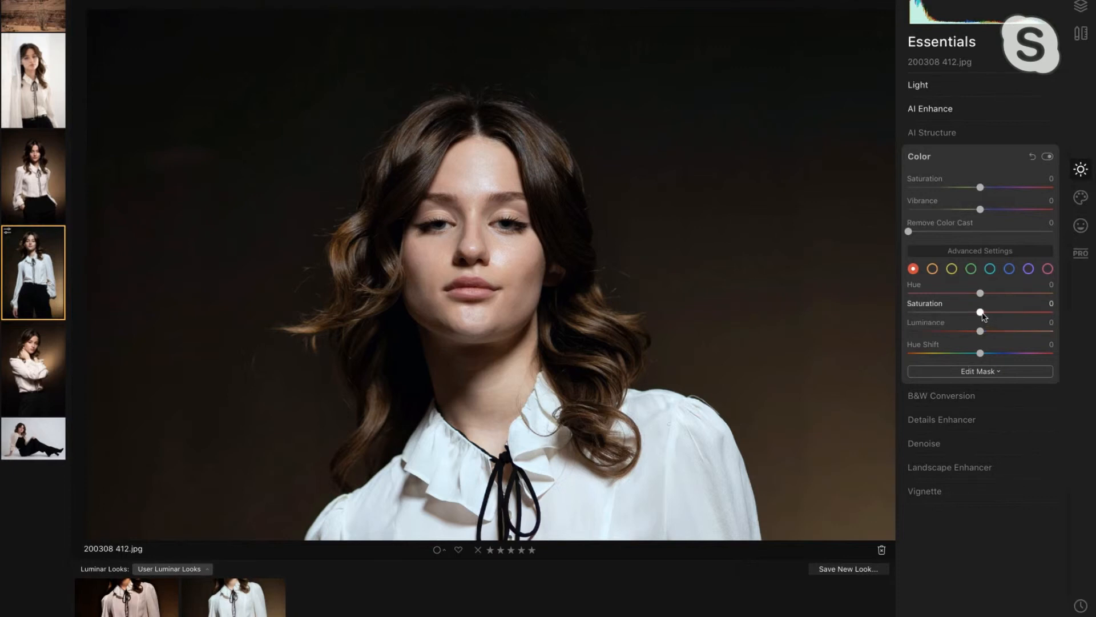
{"action": "left_click_drag", "start_coordinate": [983, 315], "coordinate": [995, 317]}
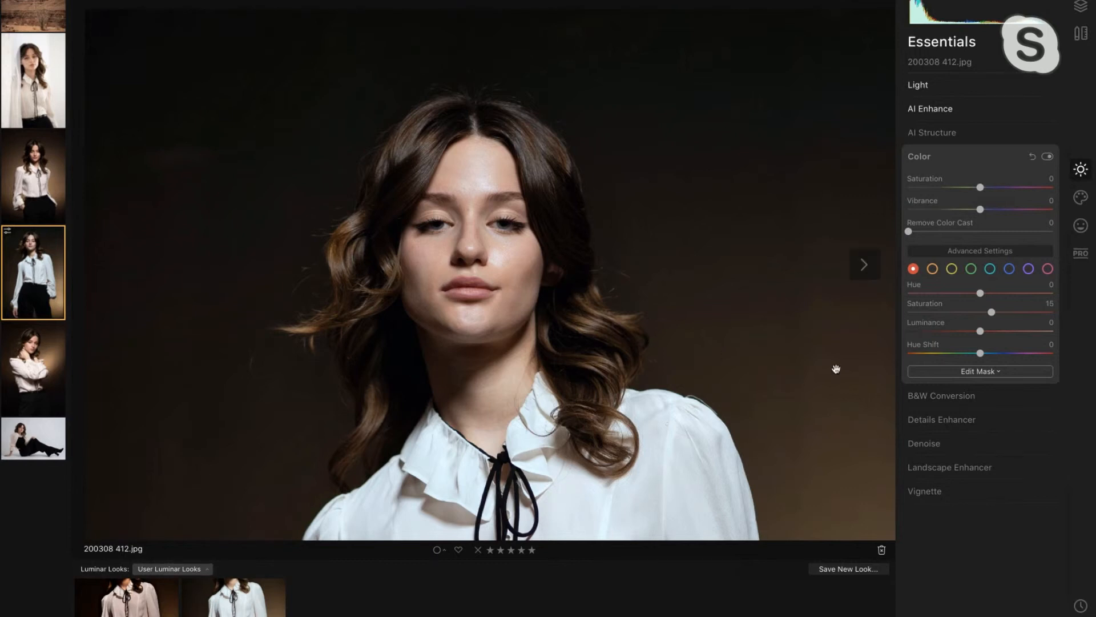
{"action": "left_click", "coordinate": [686, 383]}
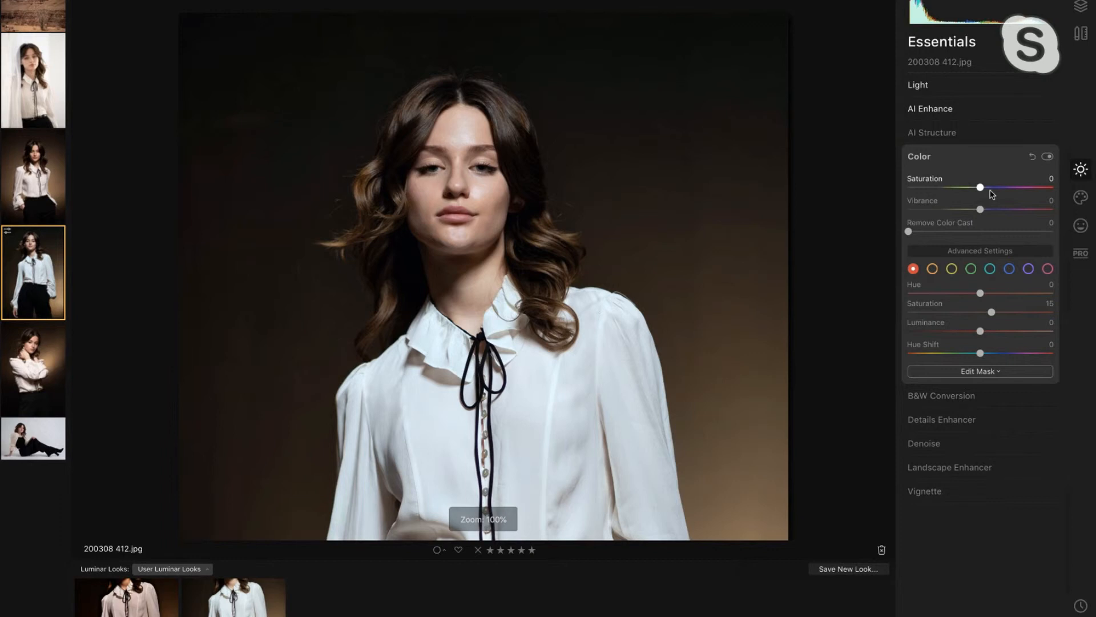
{"action": "left_click", "coordinate": [591, 241]}
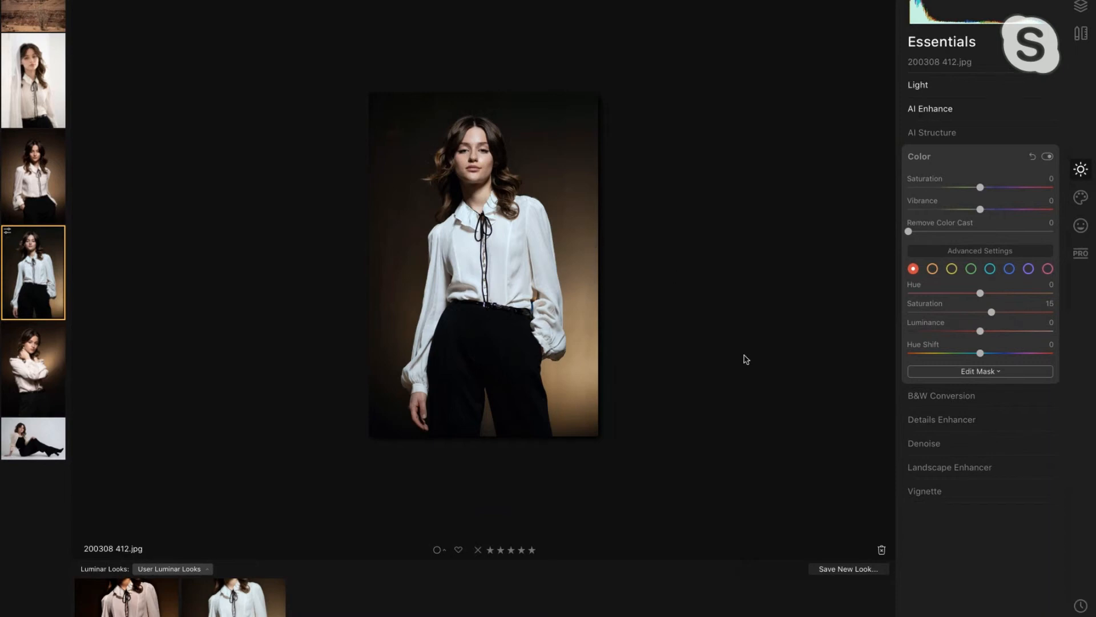
Try a vignette with amount -27 and a mask brushed over the lowered hand, and reset the vignette.
{"action": "left_click", "coordinate": [923, 491]}
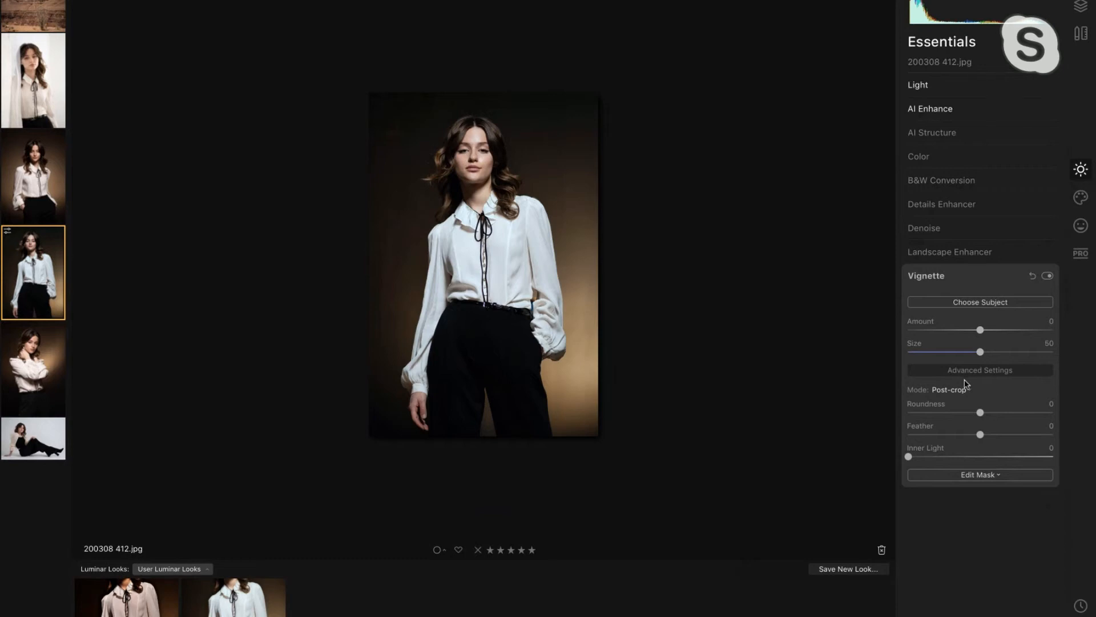
{"action": "mouse_move", "coordinate": [981, 330]}
{"action": "left_mouse_down"}
{"action": "mouse_move", "coordinate": [1005, 332]}
{"action": "mouse_move", "coordinate": [960, 333]}
{"action": "left_mouse_up"}
{"action": "left_click", "coordinate": [965, 477]}
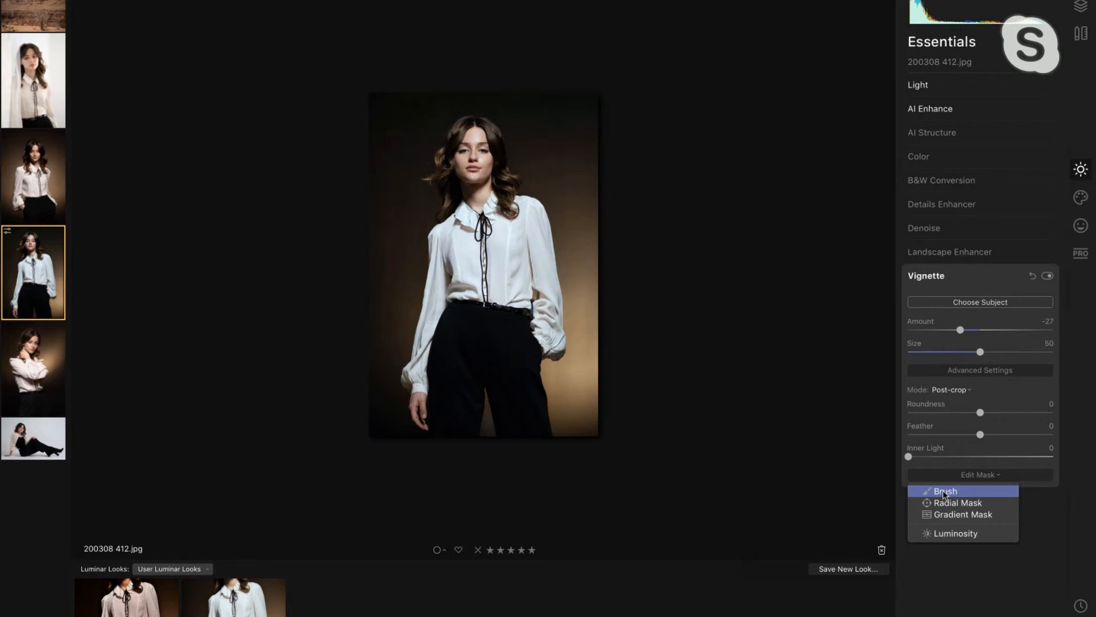
{"action": "left_click", "coordinate": [944, 492]}
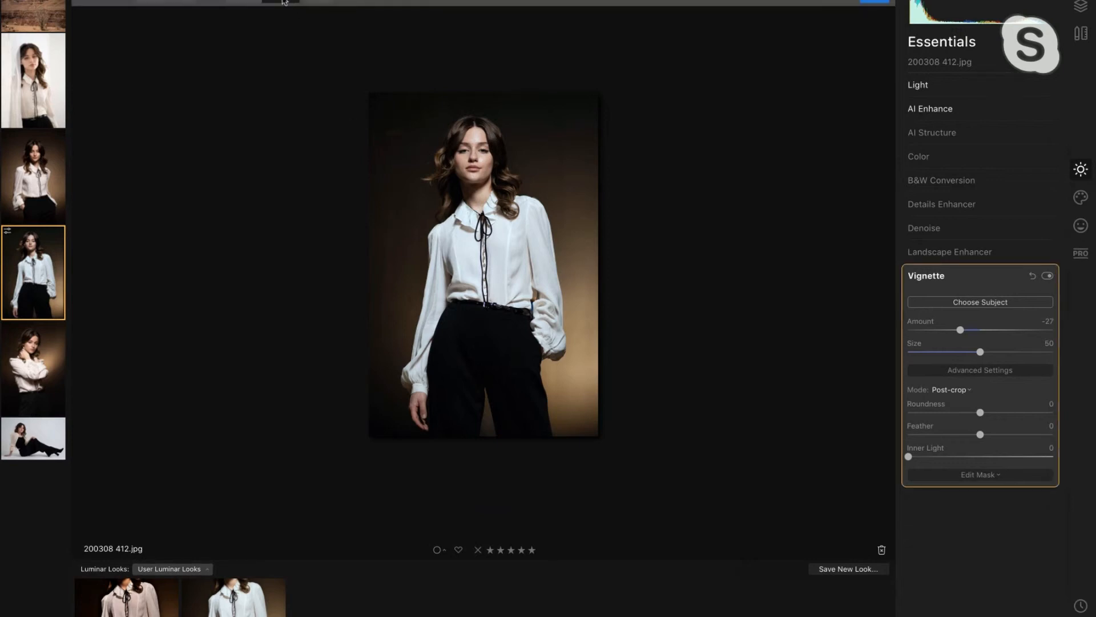
{"action": "mouse_move", "coordinate": [418, 393]}
{"action": "left_mouse_down"}
{"action": "mouse_move", "coordinate": [426, 424]}
{"action": "mouse_move", "coordinate": [421, 404]}
{"action": "left_mouse_up"}
{"action": "left_click", "coordinate": [1033, 277]}
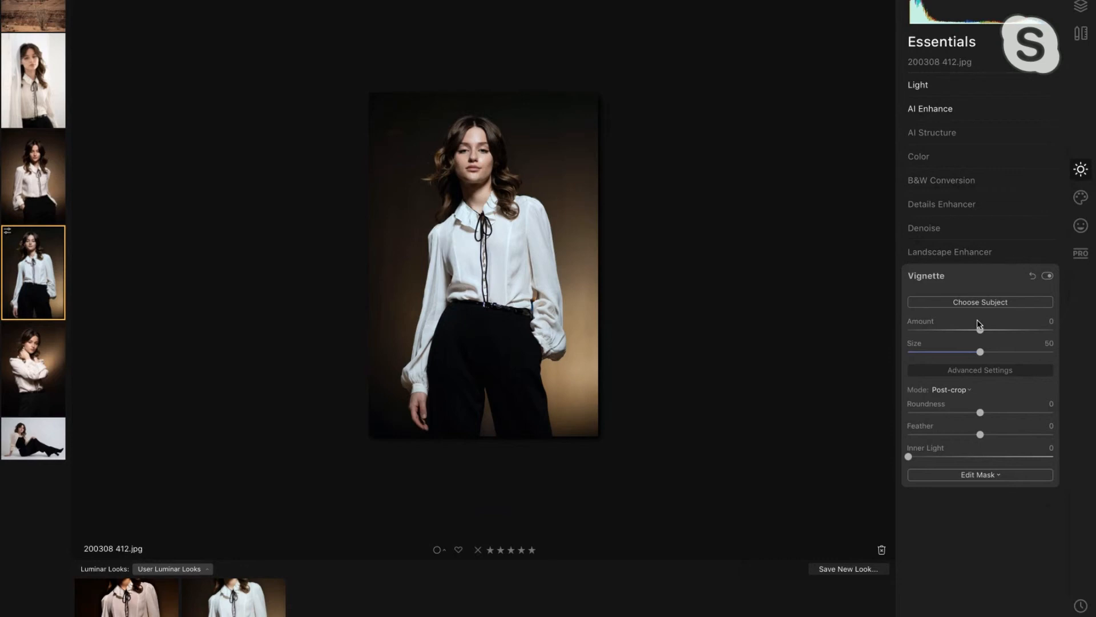
Add a vignette centred on the woman's face, with amount -48 and size 36.
{"action": "left_click_drag", "start_coordinate": [979, 329], "coordinate": [895, 334]}
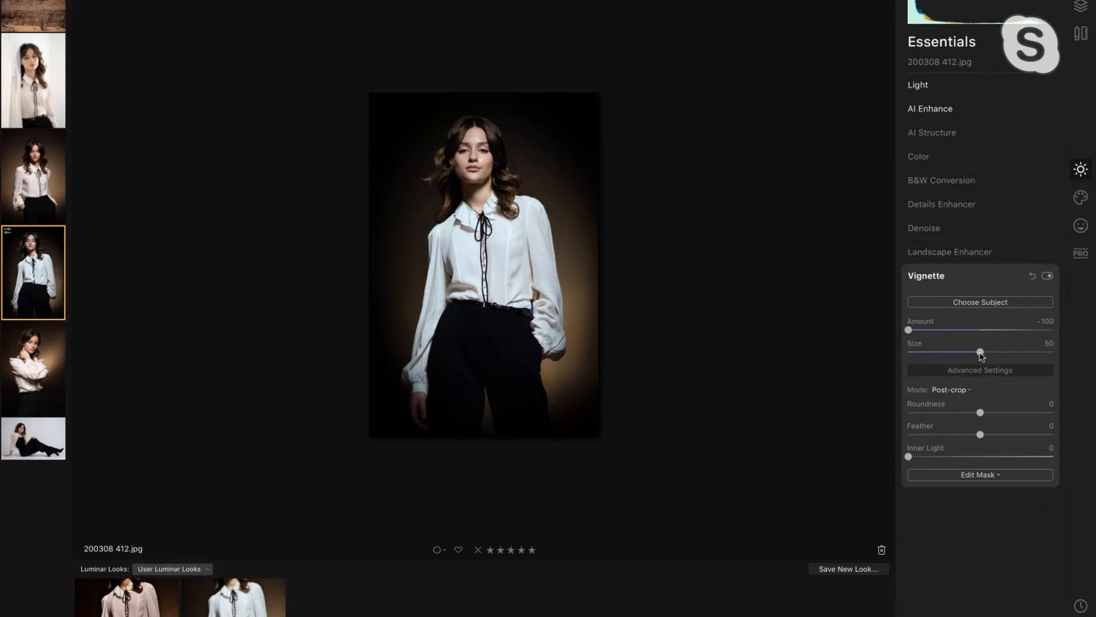
{"action": "left_click_drag", "start_coordinate": [981, 355], "coordinate": [909, 354]}
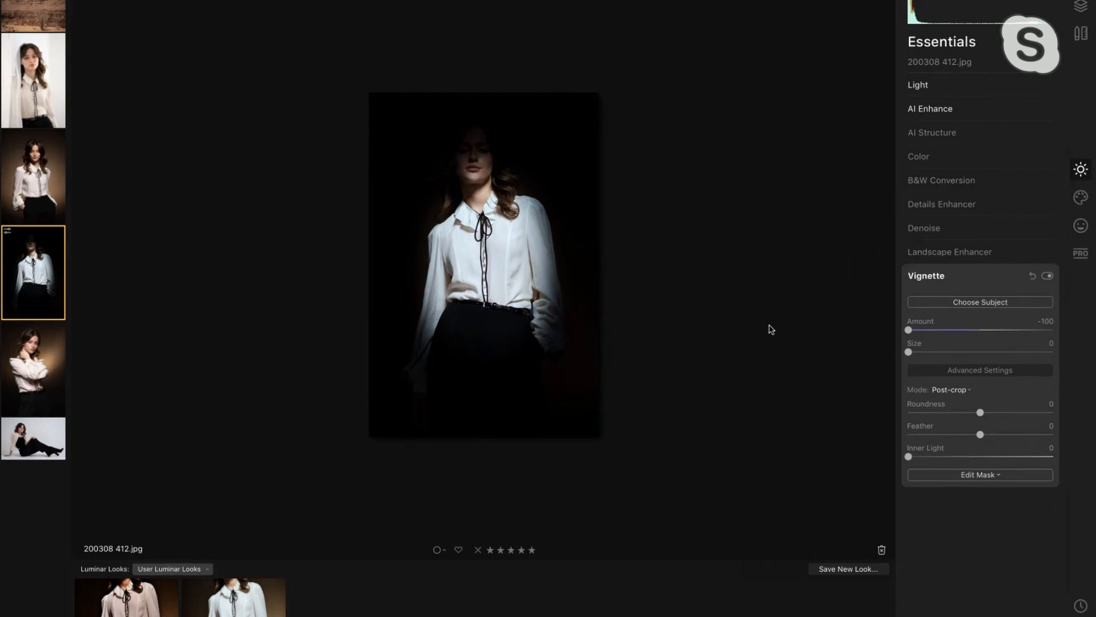
{"action": "left_click", "coordinate": [969, 303]}
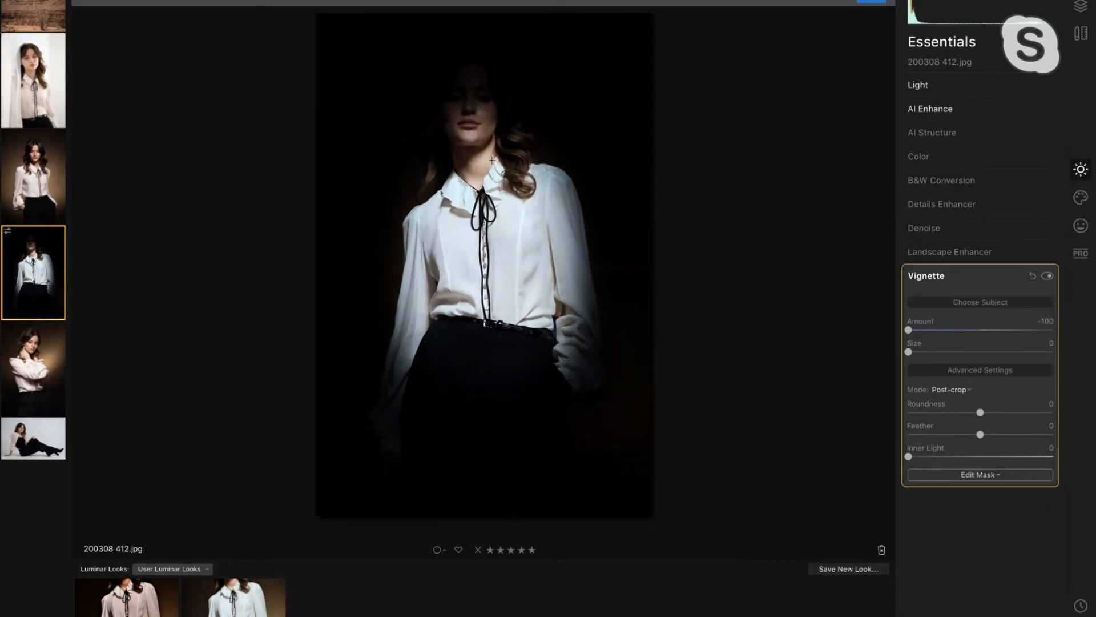
{"action": "left_click", "coordinate": [467, 116]}
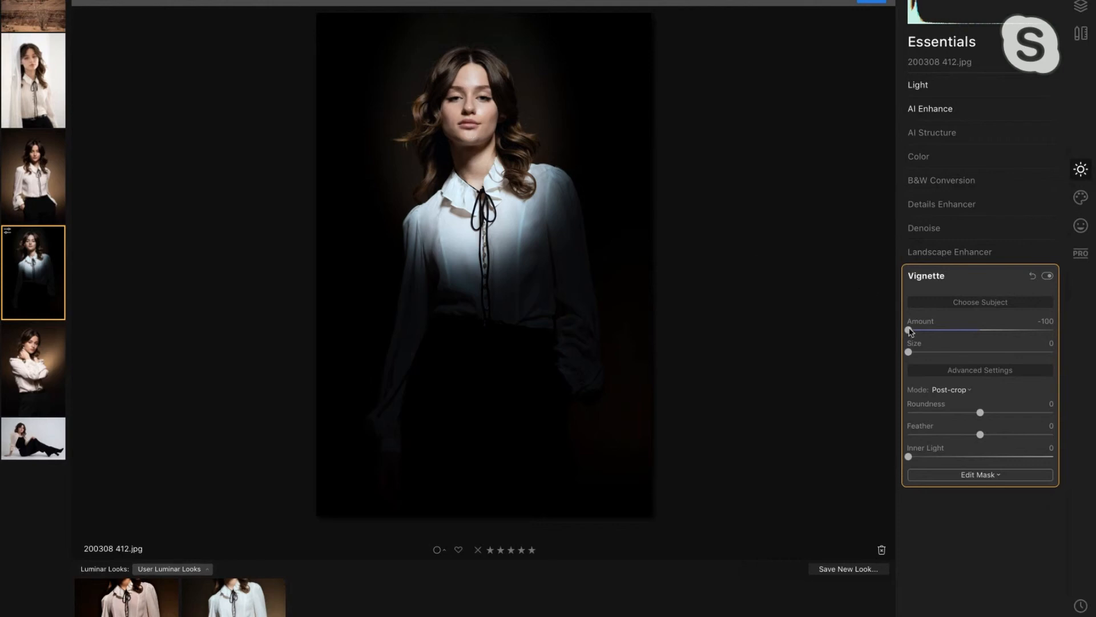
{"action": "left_click_drag", "start_coordinate": [909, 331], "coordinate": [961, 354]}
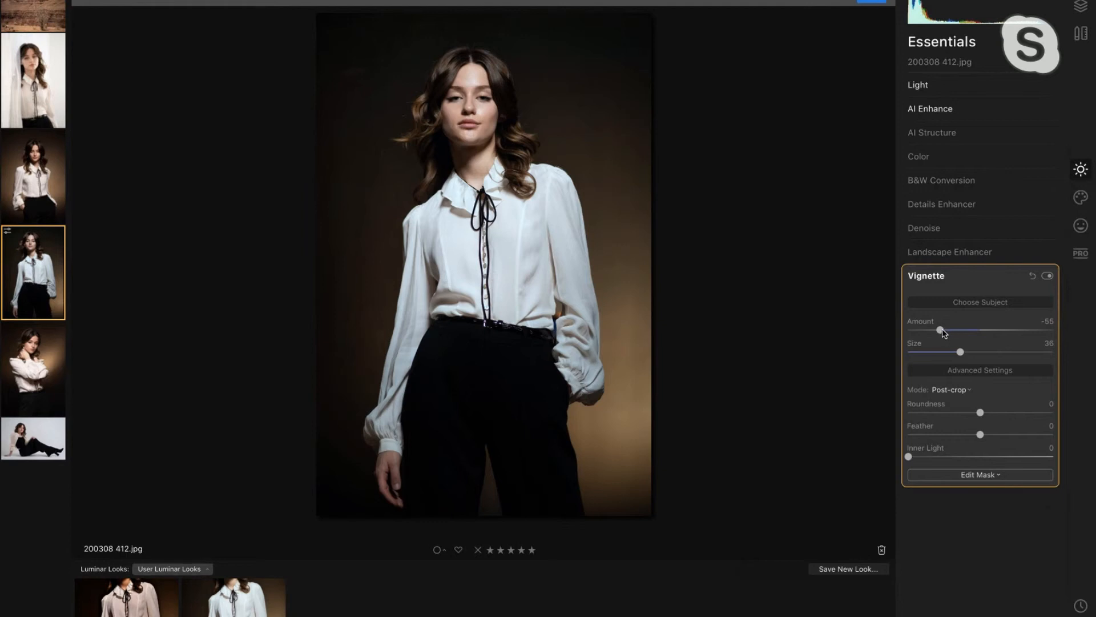
{"action": "left_click_drag", "start_coordinate": [943, 331], "coordinate": [948, 331]}
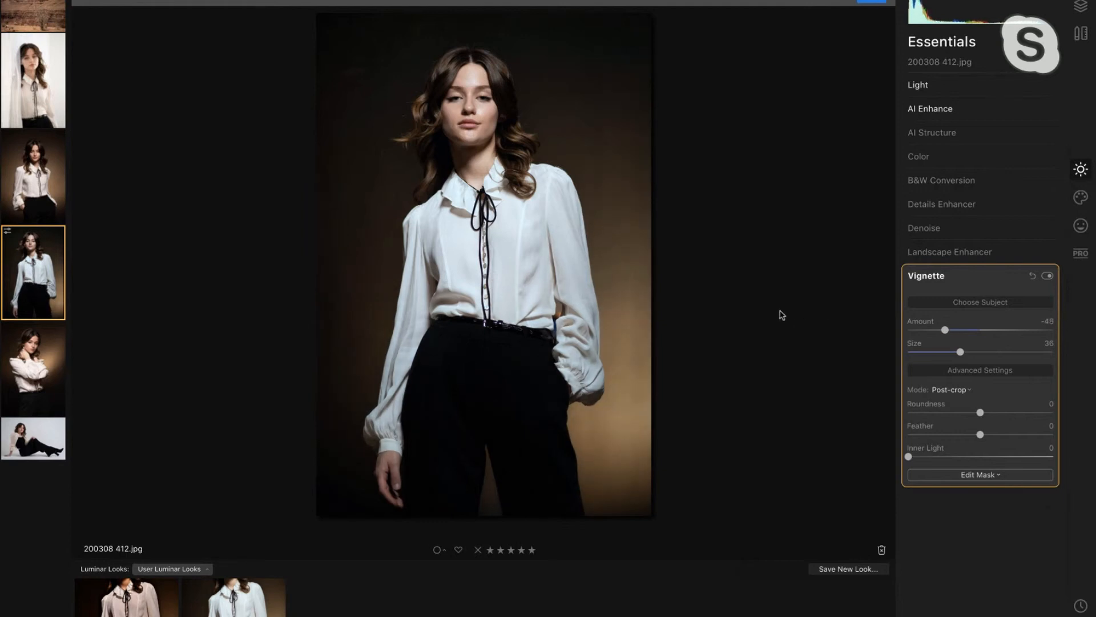
Compare the portrait with and without the vignette by switching its effect off and on repeatedly.
{"action": "left_click", "coordinate": [1049, 276]}
{"action": "left_click", "coordinate": [1049, 276]}
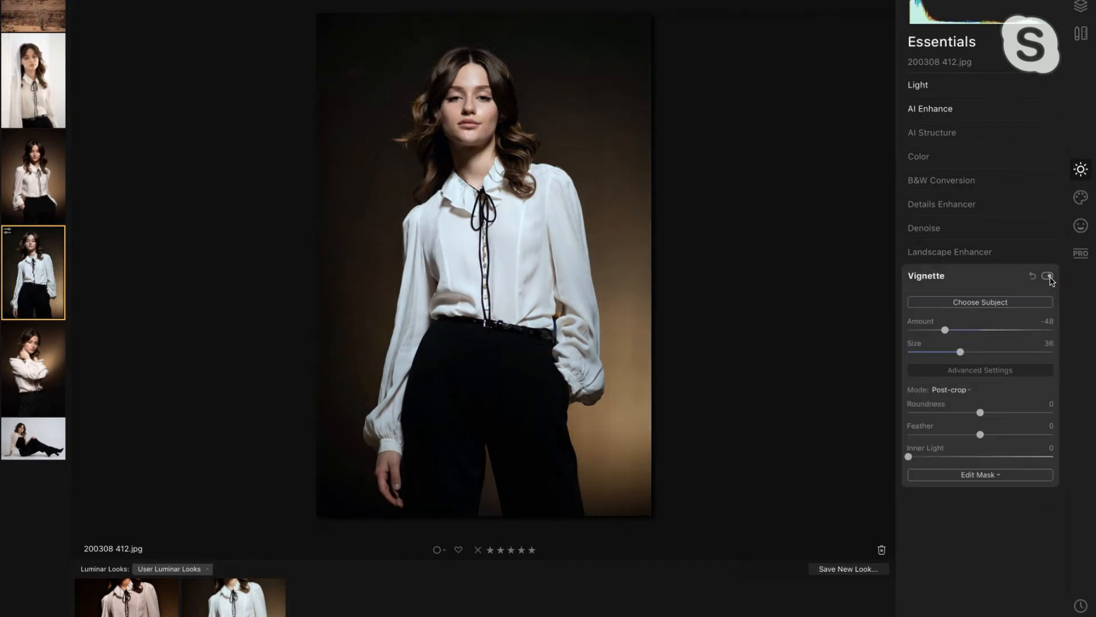
{"action": "left_click", "coordinate": [1049, 276]}
{"action": "left_click", "coordinate": [1048, 277]}
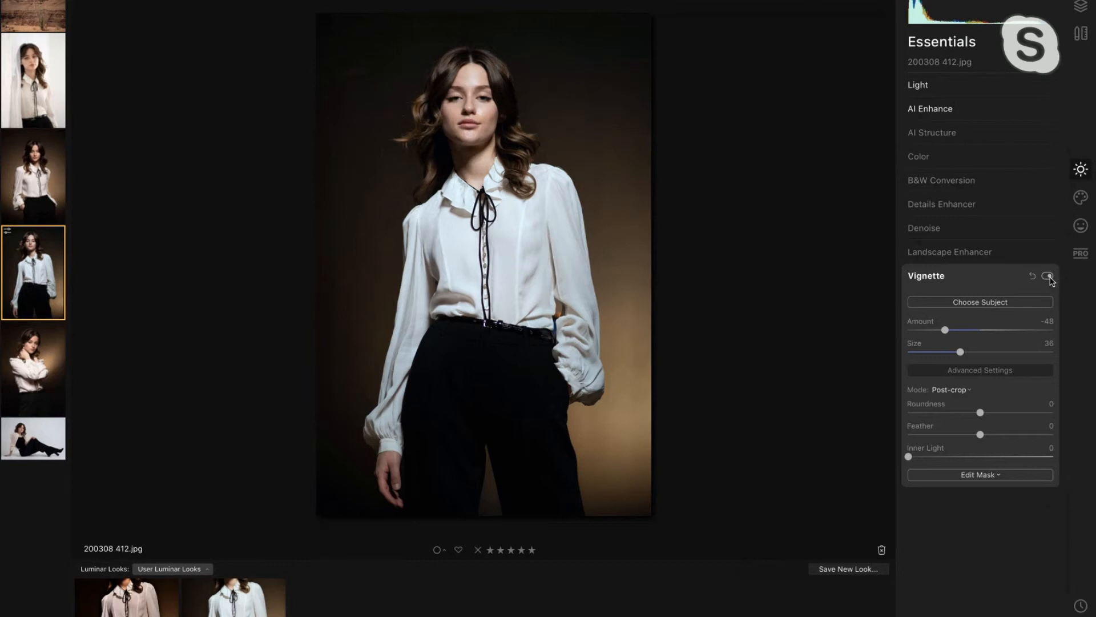
{"action": "left_click", "coordinate": [1048, 276]}
{"action": "left_click", "coordinate": [1048, 276]}
{"action": "left_click", "coordinate": [1048, 277]}
{"action": "left_click", "coordinate": [1048, 276]}
{"action": "left_click", "coordinate": [1048, 276]}
{"action": "left_click", "coordinate": [1048, 277]}
Enable AI Skin Defects Removal in the AI Skin Enhancer for the portrait.
{"action": "left_click", "coordinate": [1087, 226]}
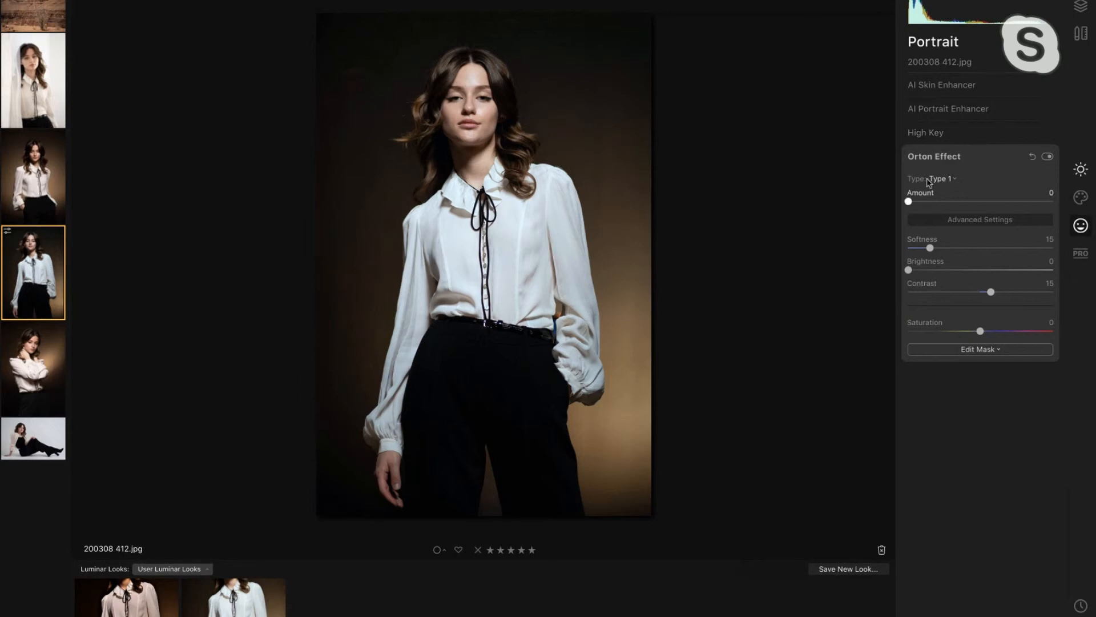
{"action": "left_click", "coordinate": [957, 85]}
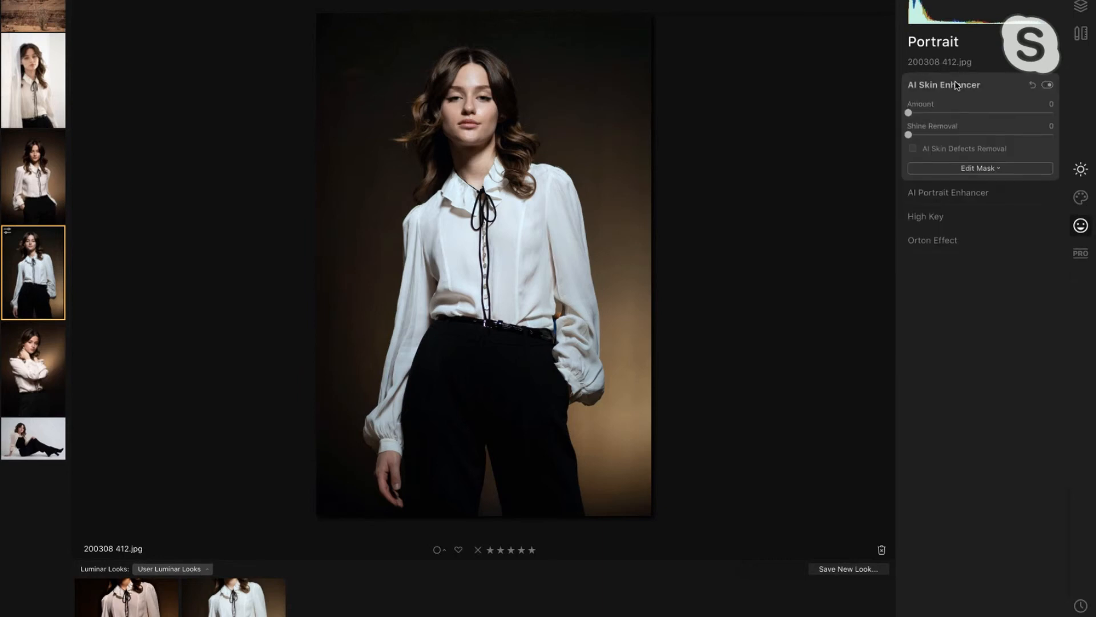
{"action": "left_click", "coordinate": [914, 149]}
Set Shine Removal to 100 and raise the AI Skin Enhancer amount to roughly half of its range.
{"action": "left_click_drag", "start_coordinate": [910, 115], "coordinate": [909, 114]}
{"action": "key", "text": "super+equal"}
{"action": "key", "text": "super+equal"}
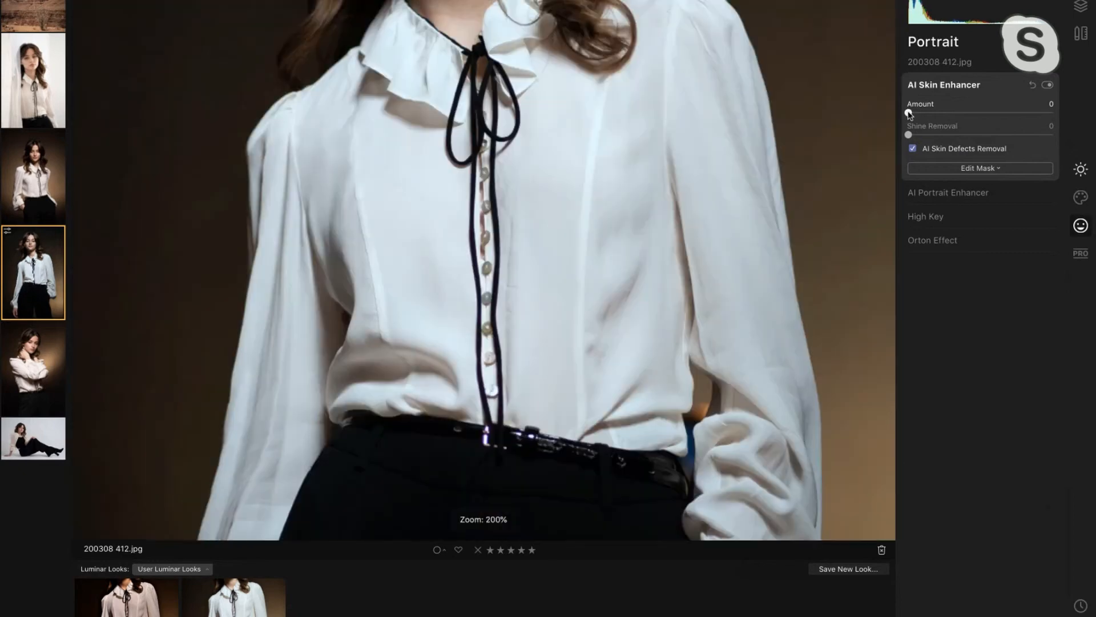
{"action": "scroll", "coordinate": [736, 108], "scroll_direction": "up", "scroll_amount": 10}
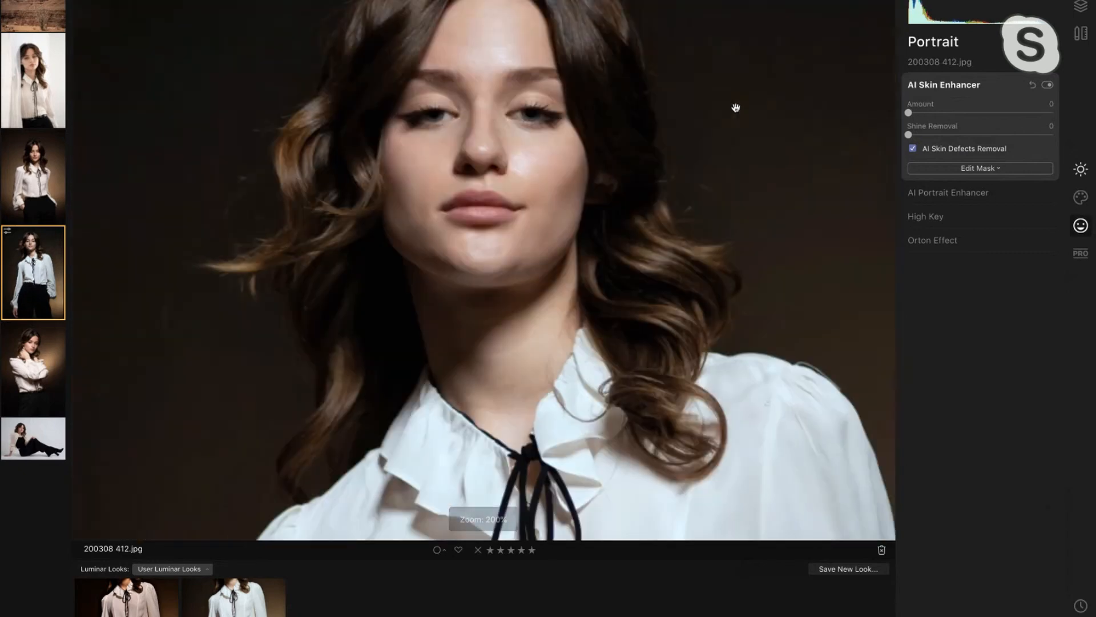
{"action": "scroll", "coordinate": [735, 108], "scroll_direction": "up", "scroll_amount": 5}
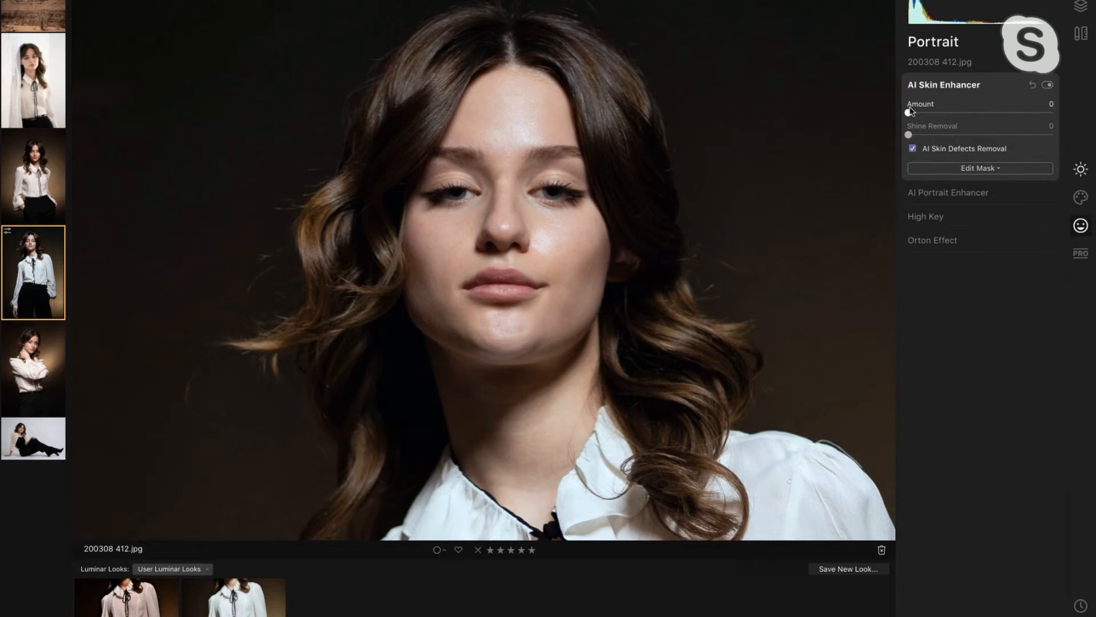
{"action": "left_click_drag", "start_coordinate": [909, 112], "coordinate": [943, 112]}
{"action": "left_click_drag", "start_coordinate": [909, 135], "coordinate": [1062, 136]}
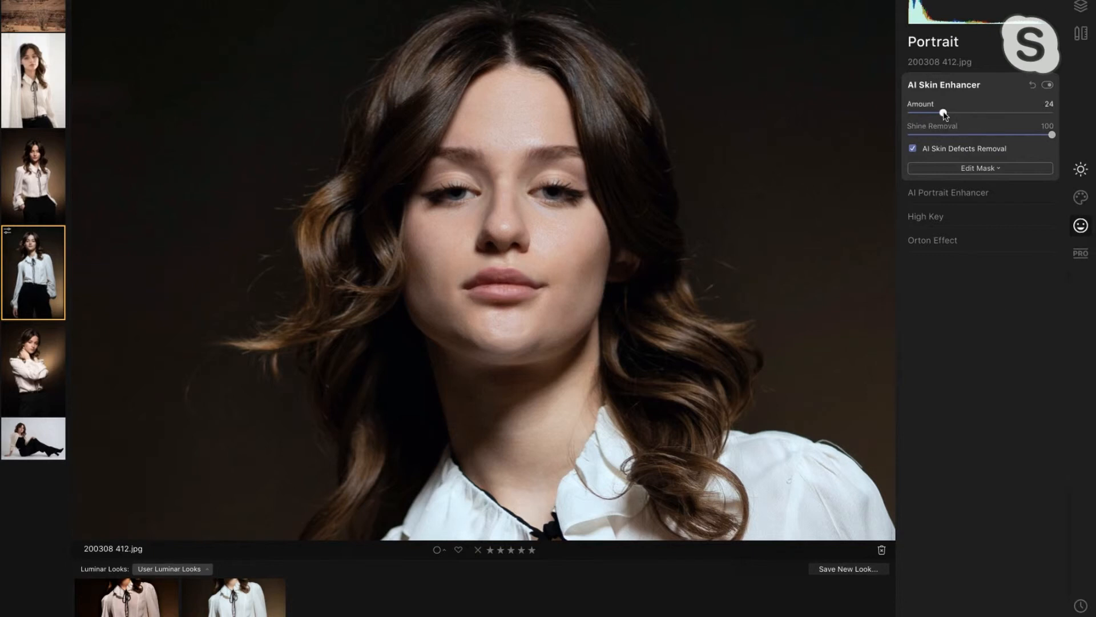
{"action": "left_click_drag", "start_coordinate": [945, 114], "coordinate": [980, 118]}
Set Eye Whitening to 21 and Eye Enhancer to 100 in the AI Portrait Enhancer.
{"action": "left_click", "coordinate": [969, 195]}
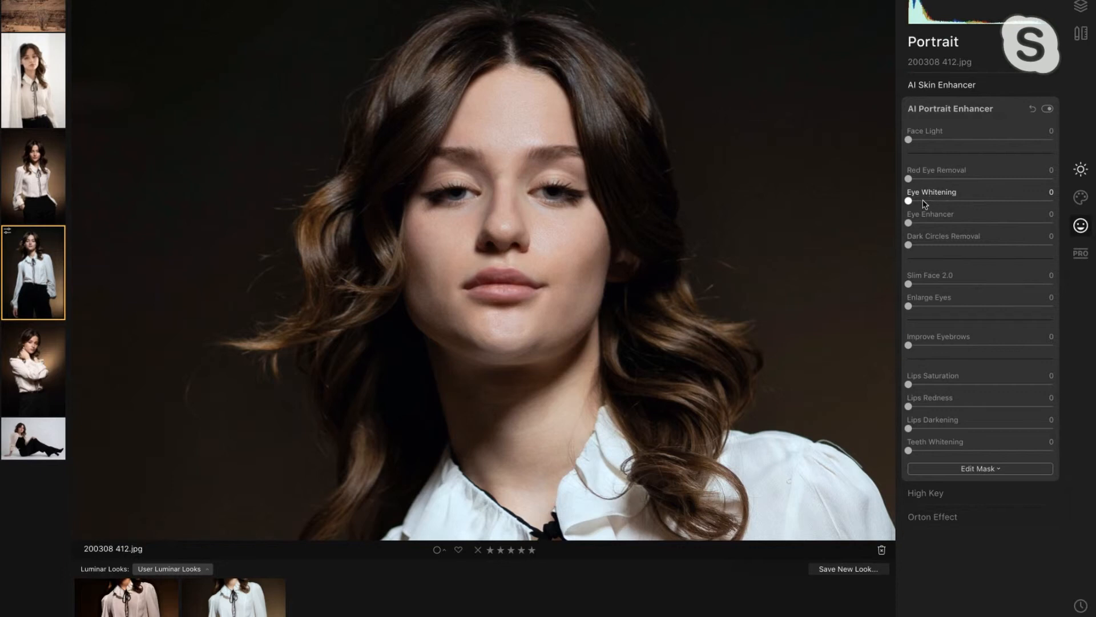
{"action": "left_click_drag", "start_coordinate": [909, 200], "coordinate": [1059, 222]}
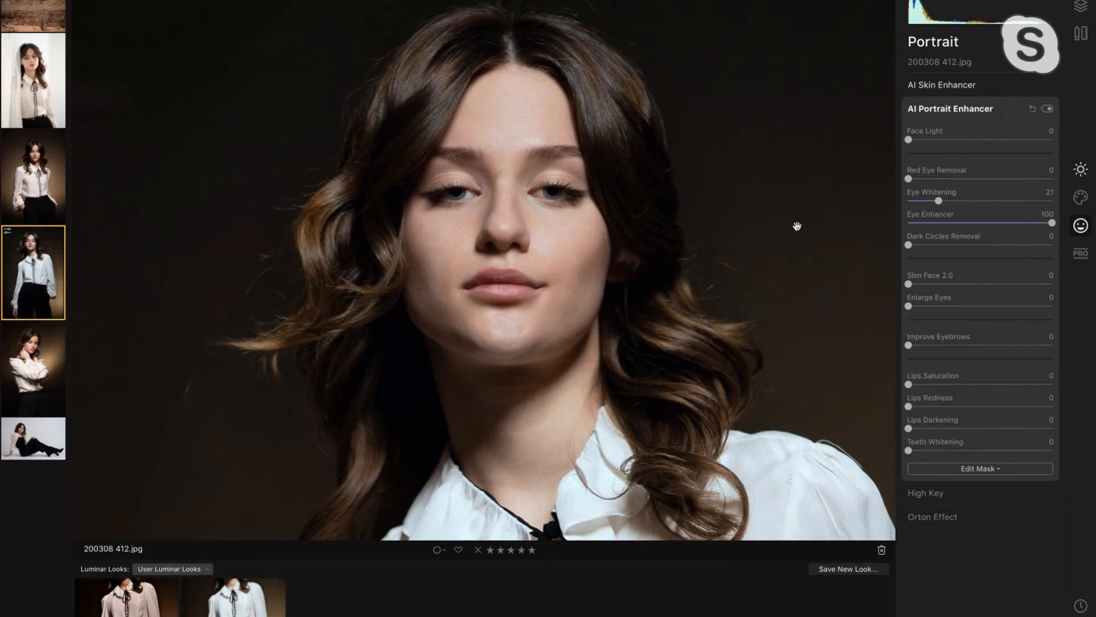
Apply a Type 1 Orton Effect to the portrait, trying amounts of 33 and 47 before settling at roughly a third of the range.
{"action": "left_click", "coordinate": [943, 517]}
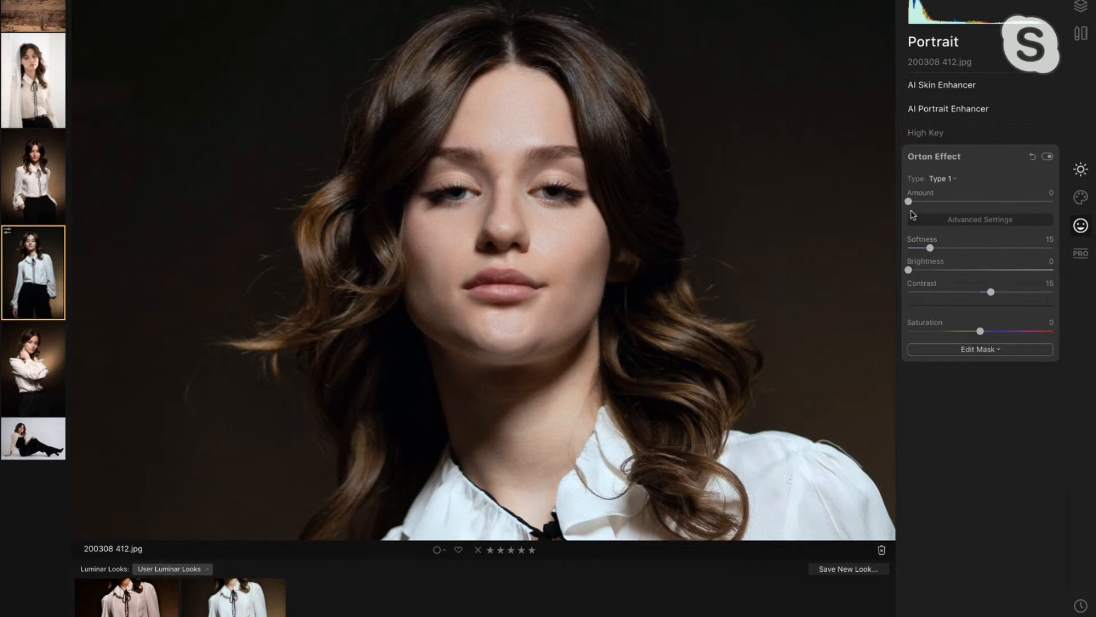
{"action": "left_click_drag", "start_coordinate": [909, 203], "coordinate": [957, 204]}
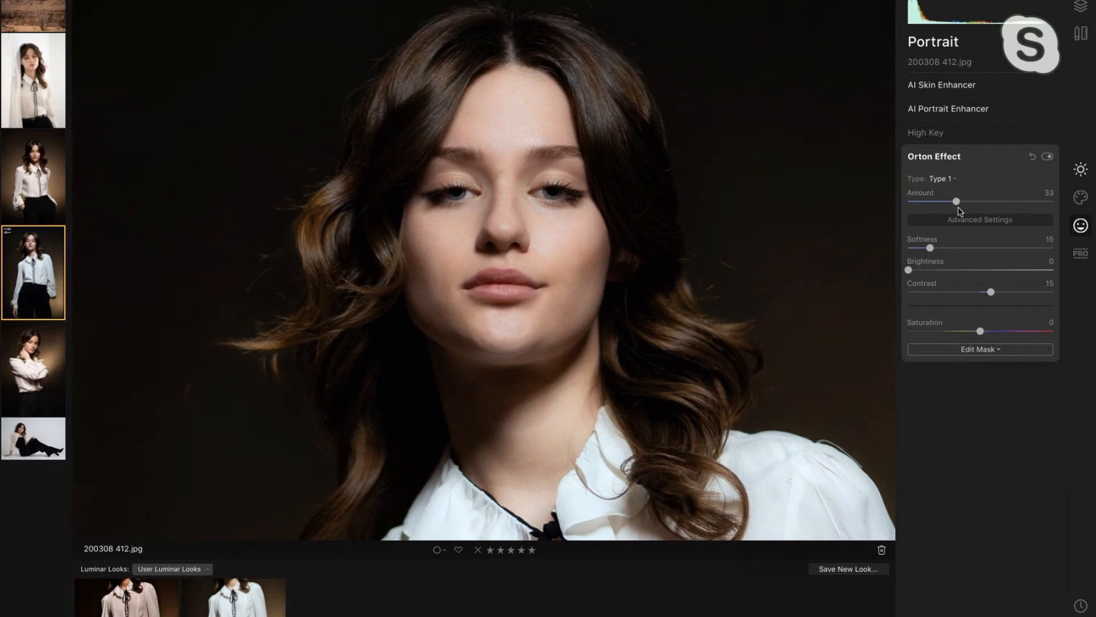
{"action": "scroll", "coordinate": [498, 188], "scroll_direction": "down", "scroll_amount": 3}
{"action": "scroll", "coordinate": [498, 189], "scroll_direction": "down", "scroll_amount": 3}
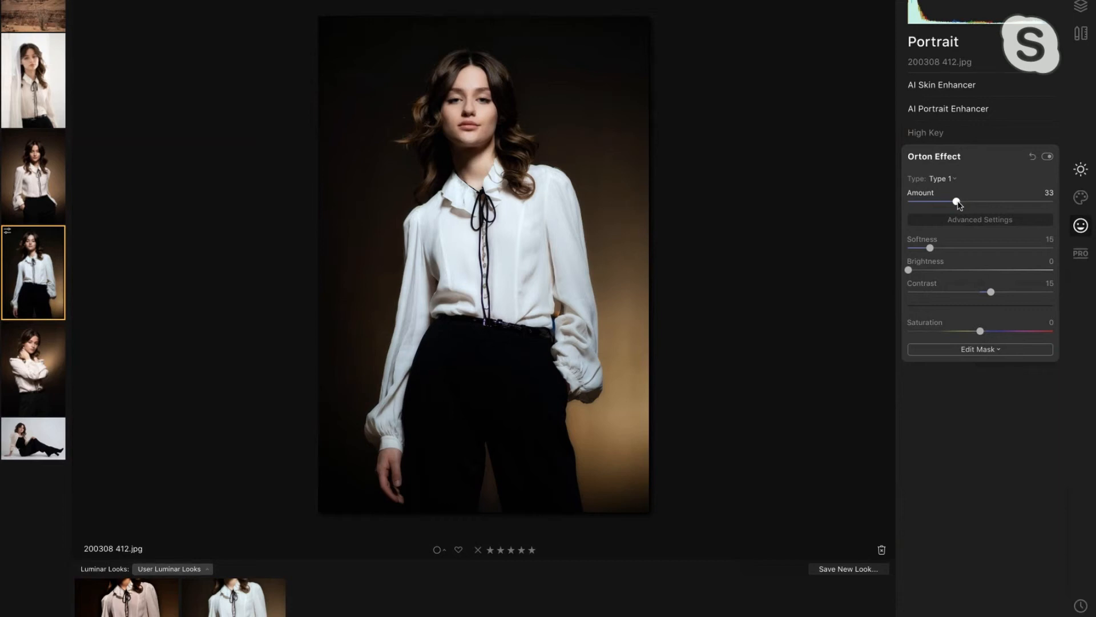
{"action": "left_click_drag", "start_coordinate": [957, 204], "coordinate": [977, 203]}
{"action": "scroll", "coordinate": [738, 224], "scroll_direction": "down", "scroll_amount": 2}
{"action": "scroll", "coordinate": [738, 224], "scroll_direction": "up", "scroll_amount": 3}
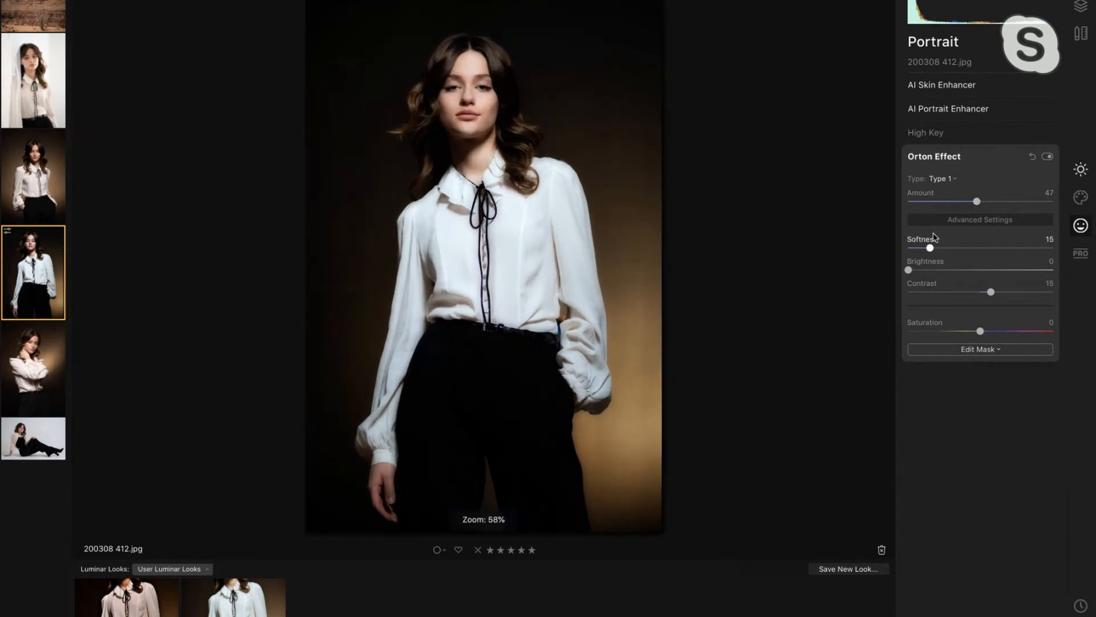
{"action": "left_click_drag", "start_coordinate": [976, 204], "coordinate": [955, 204]}
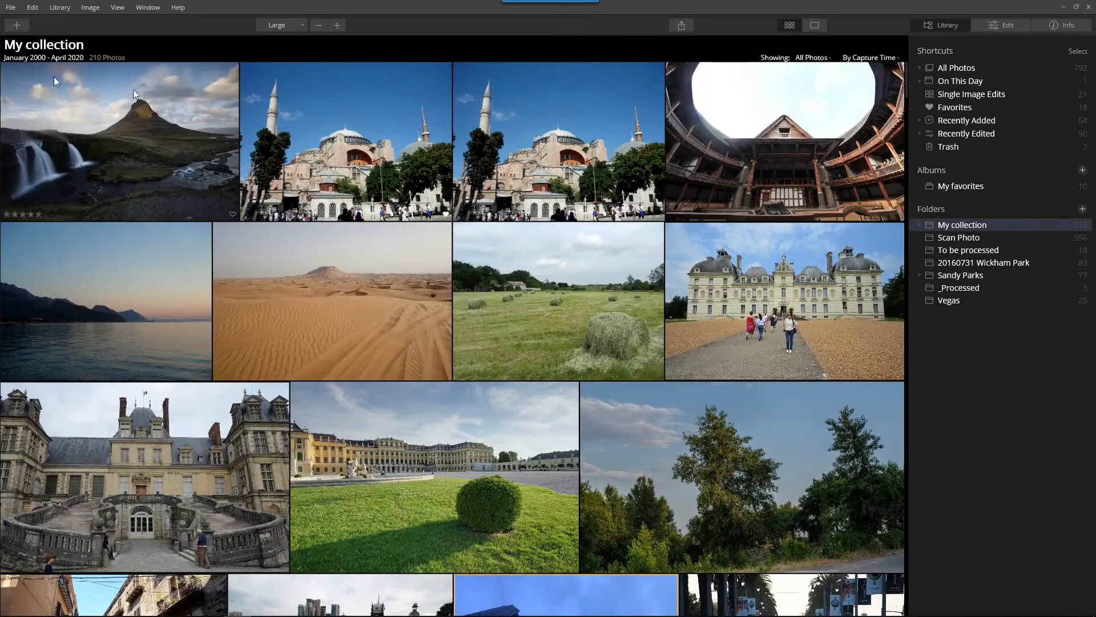
Open the Luminar 4 online User Guide in the browser and search it for "orton".
{"action": "left_click", "coordinate": [178, 7]}
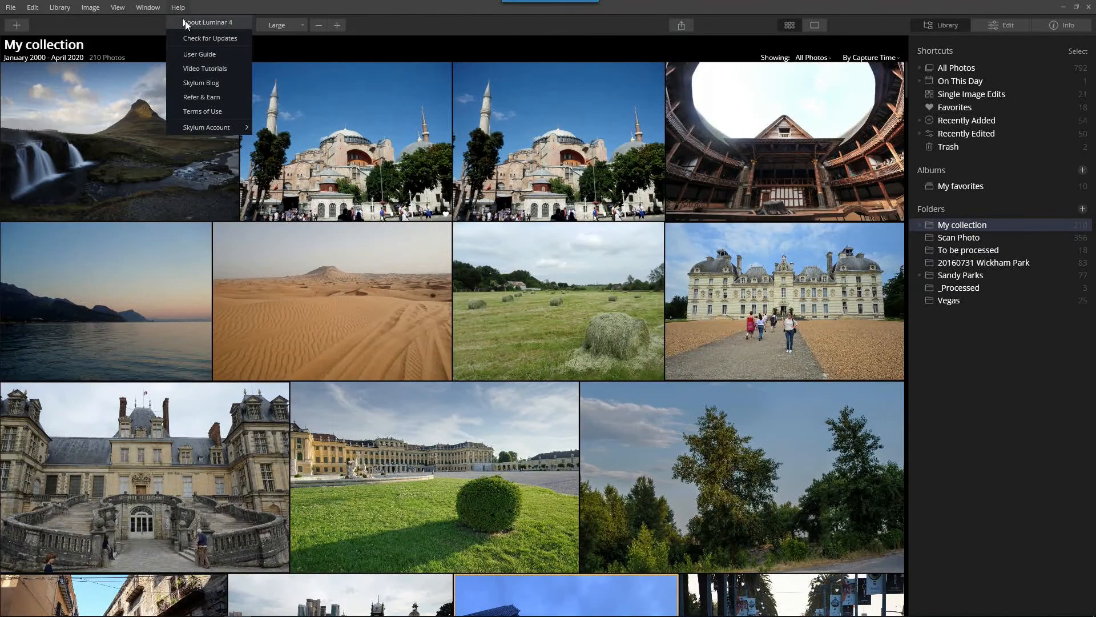
{"action": "left_click", "coordinate": [216, 52]}
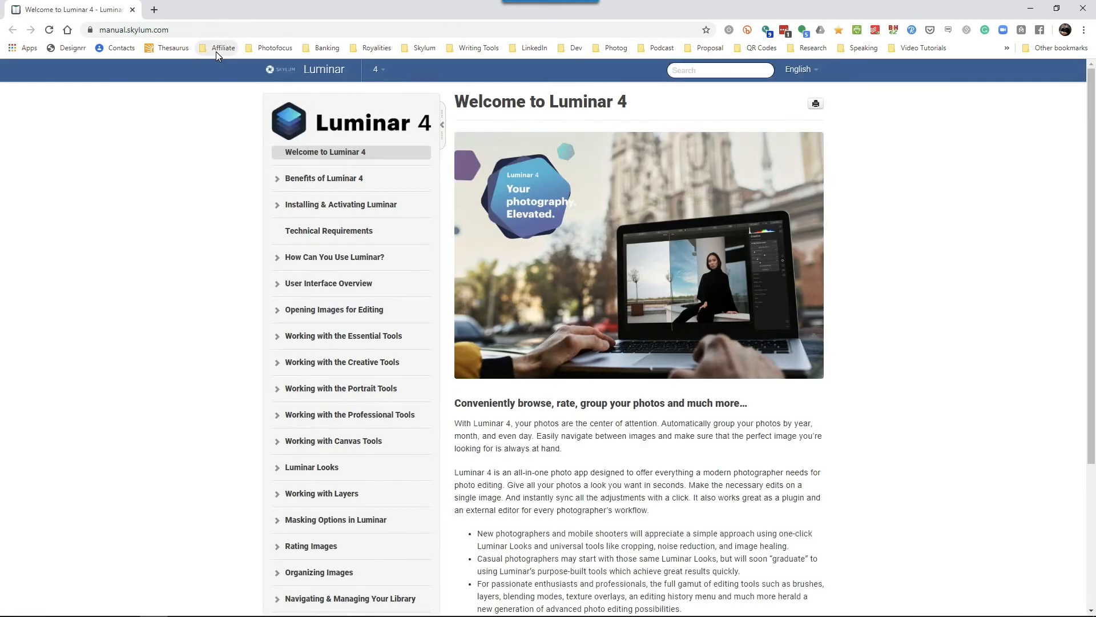
{"action": "left_click", "coordinate": [710, 69]}
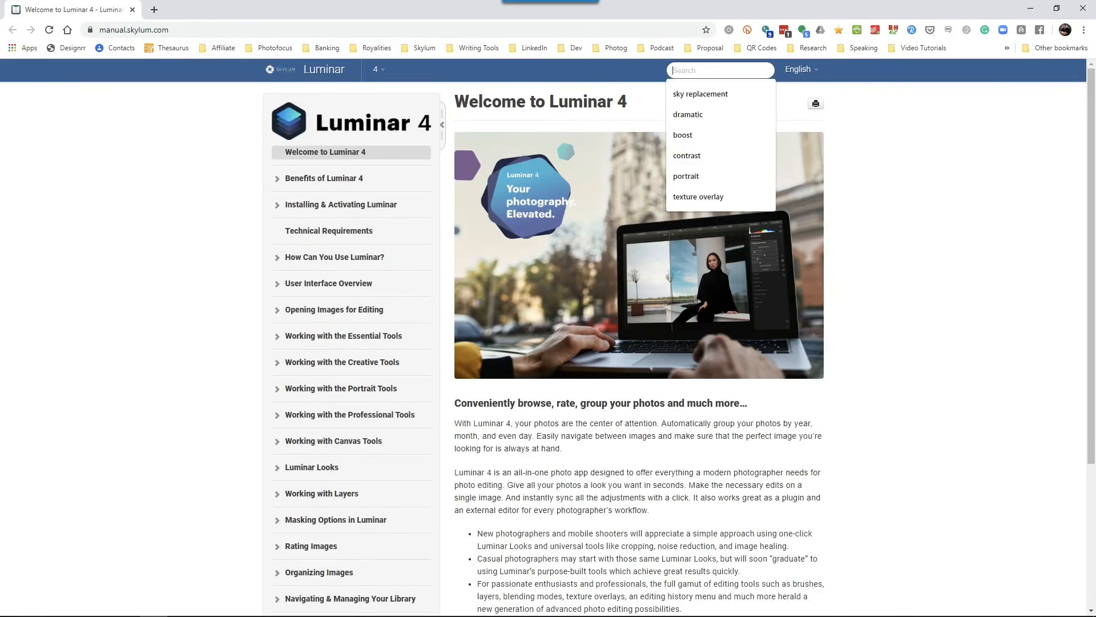
{"action": "type", "text": "orton"}
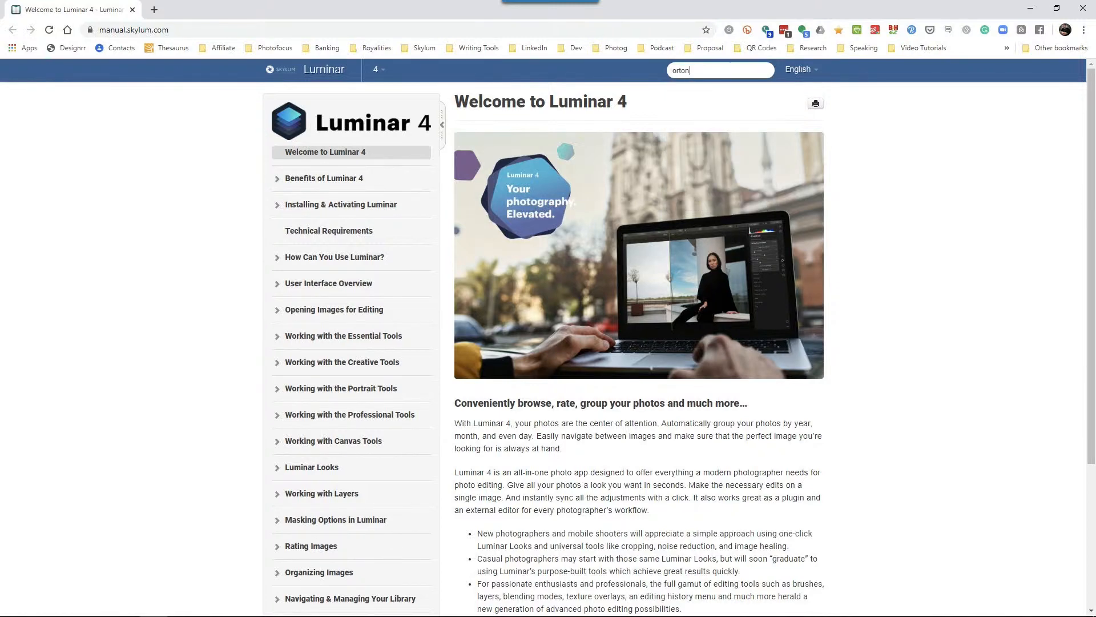
{"action": "key", "text": "Return"}
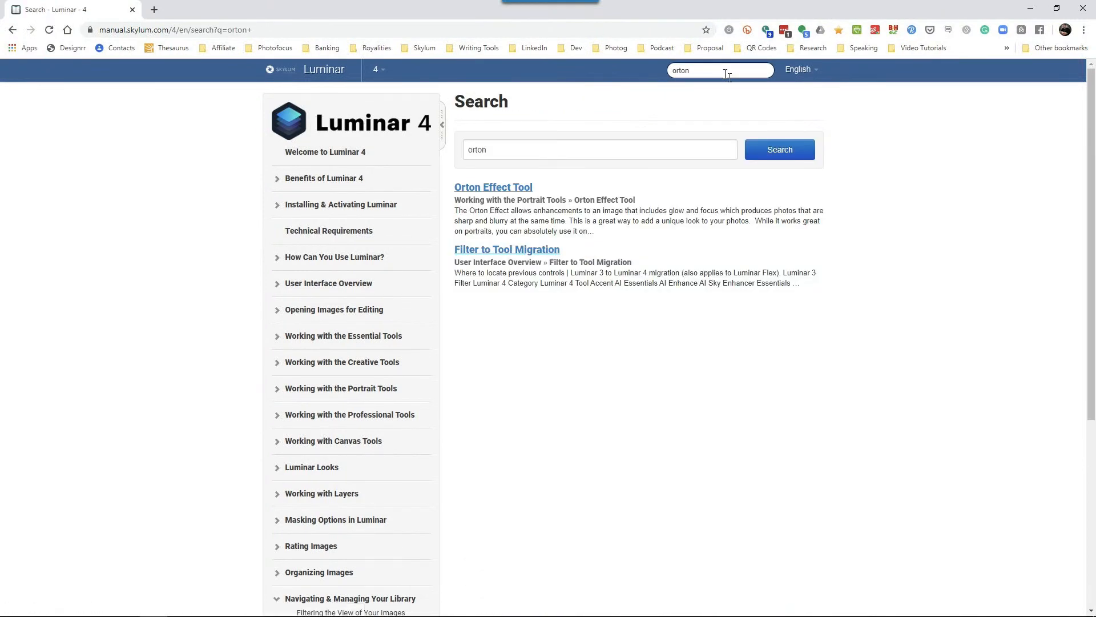
Open the Orton Effect Tool topic and read its descriptions of the standard and advanced controls.
{"action": "left_click", "coordinate": [518, 191]}
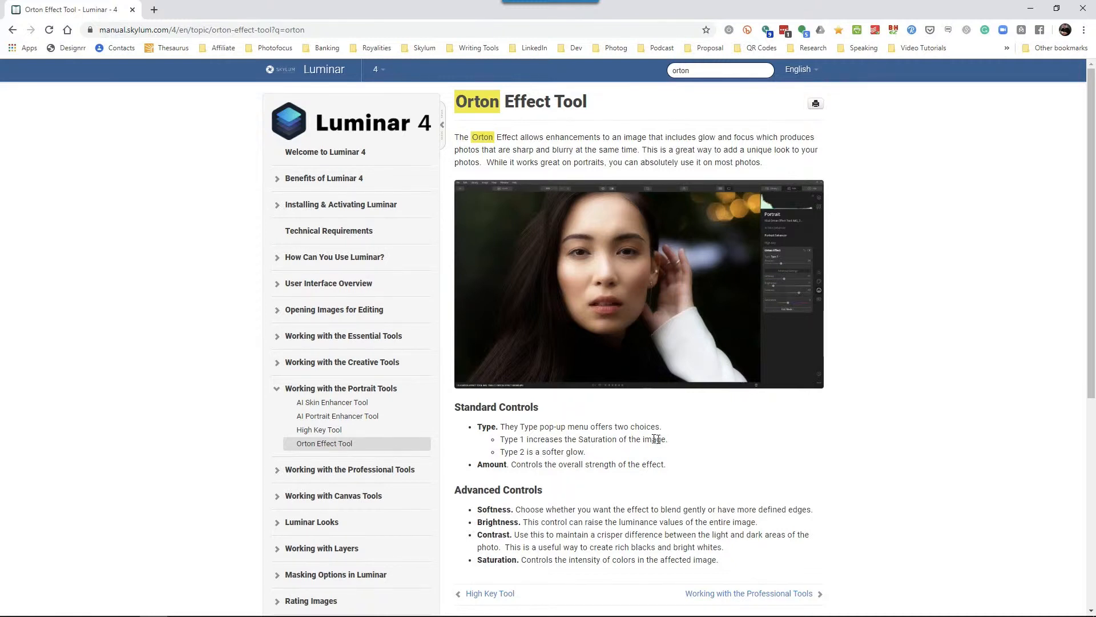
{"action": "scroll", "coordinate": [656, 449], "scroll_direction": "down", "scroll_amount": 1}
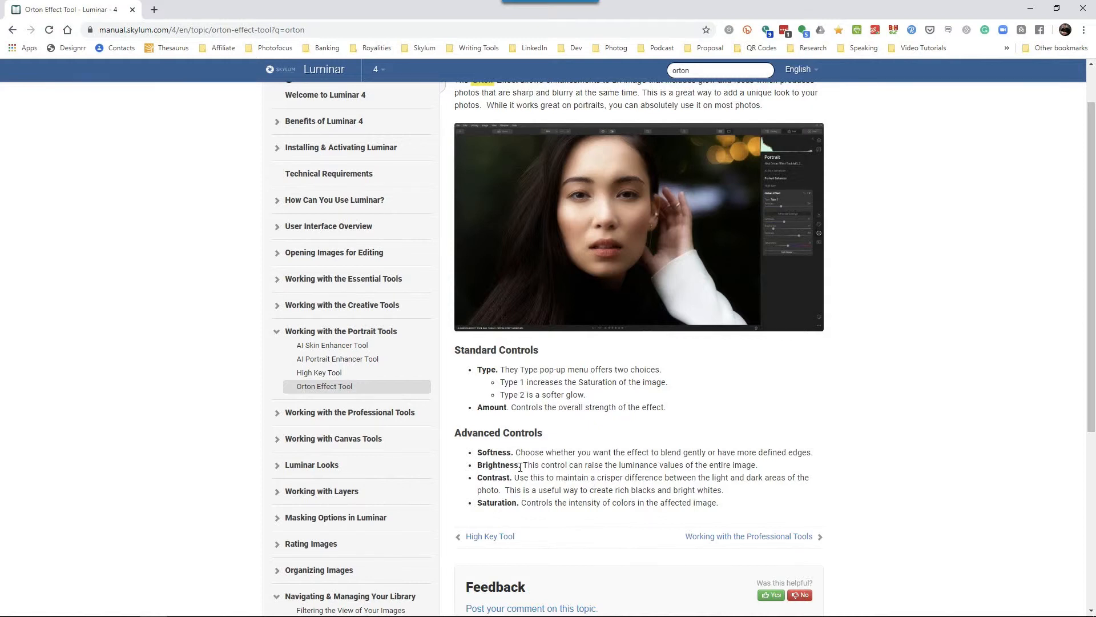
{"action": "scroll", "coordinate": [971, 196], "scroll_direction": "up", "scroll_amount": 1}
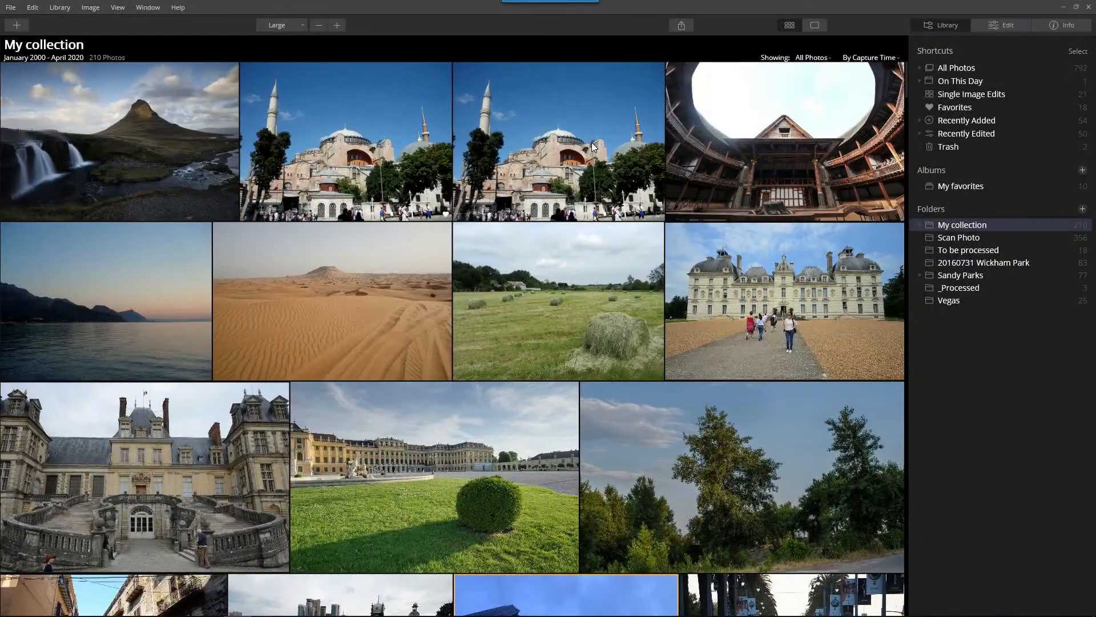
{"action": "left_click", "coordinate": [178, 8]}
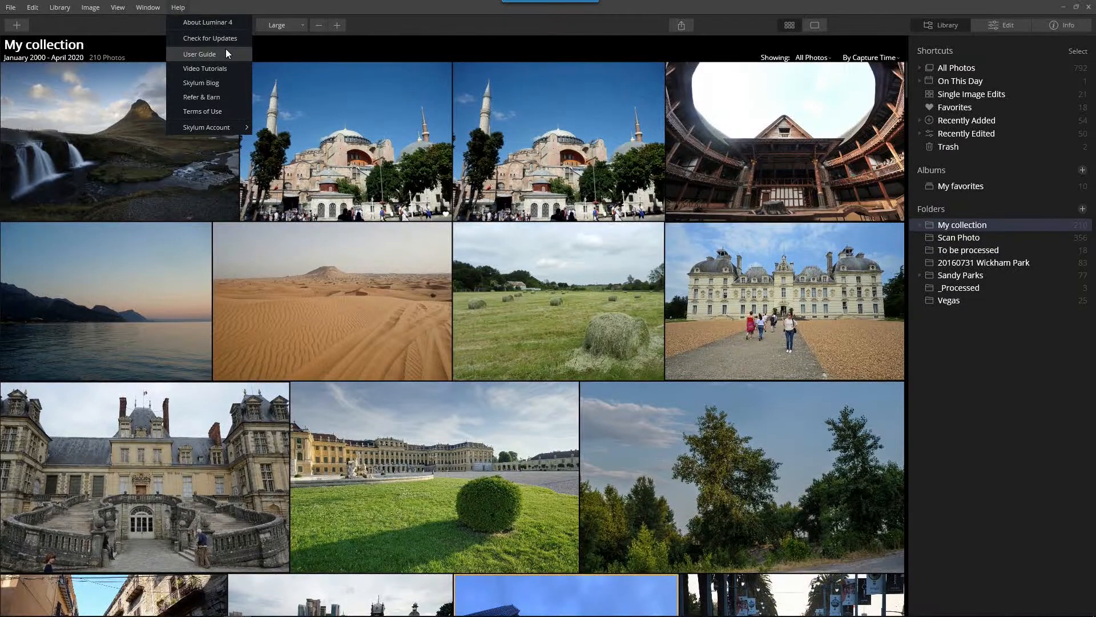
{"action": "left_click", "coordinate": [226, 53]}
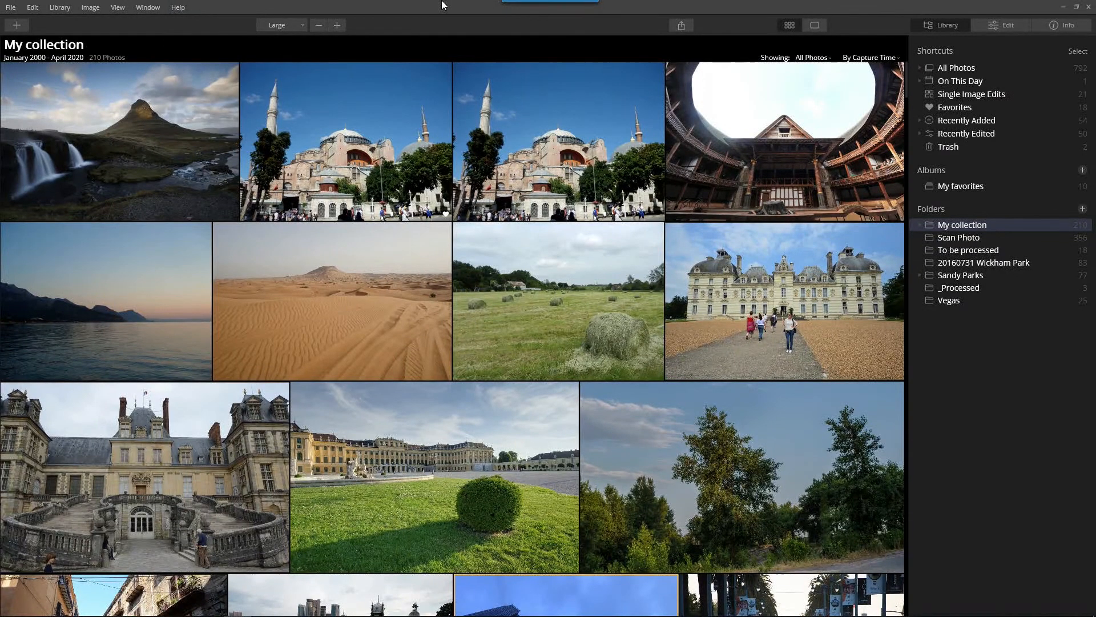
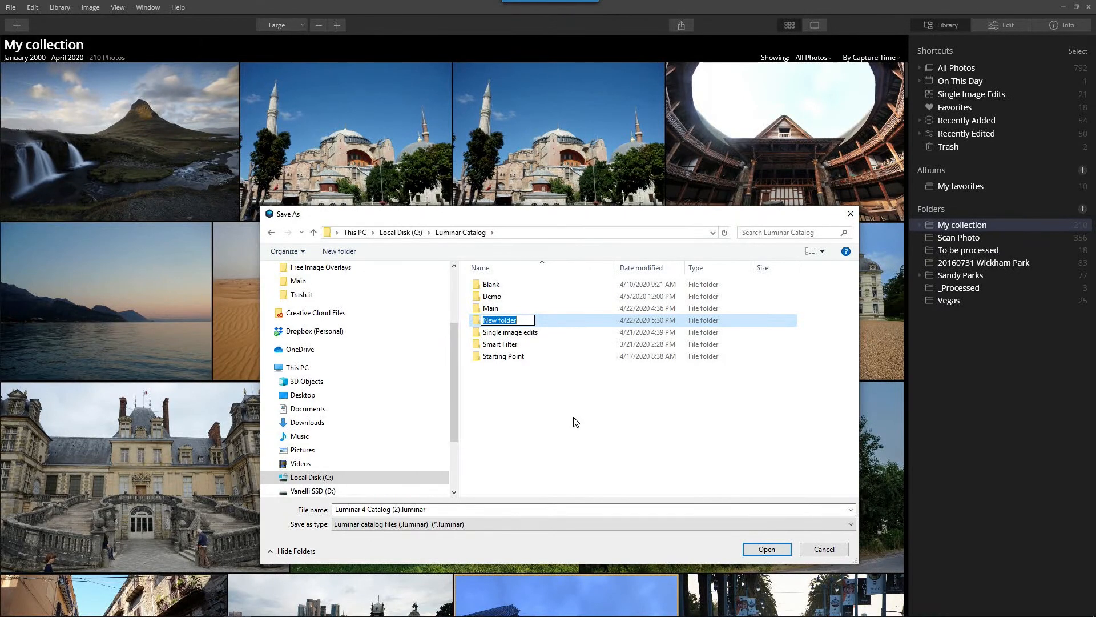
Name the new folder inside Luminar Catalog Gracie and try to save the new catalog under the file name Gracie.
{"action": "type", "text": "Gracie"}
{"action": "key", "text": "Return"}
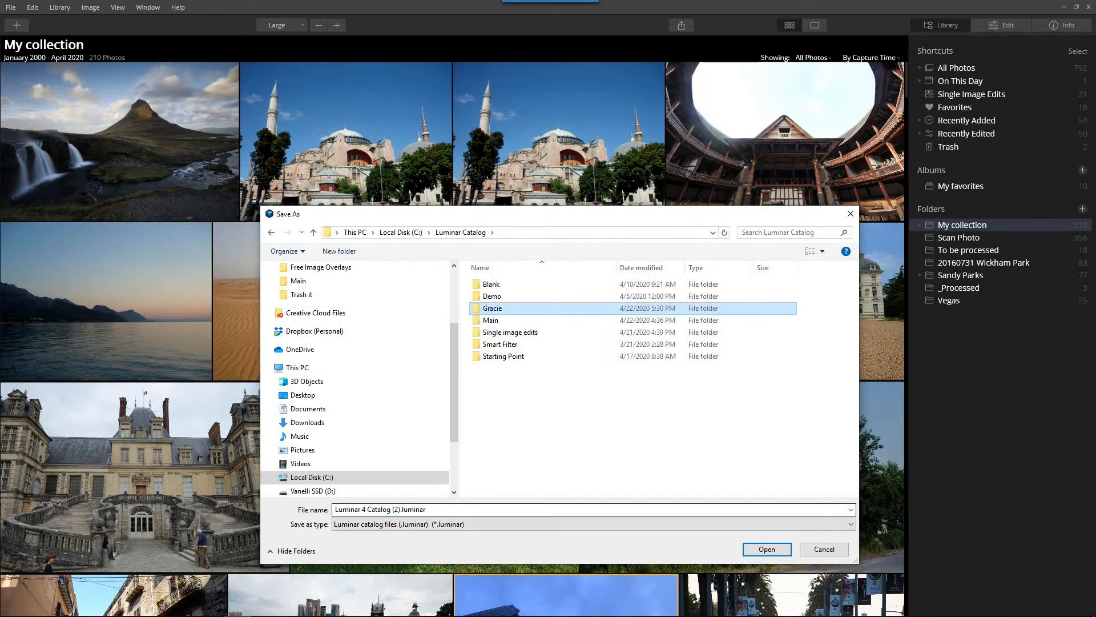
{"action": "left_click", "coordinate": [369, 507]}
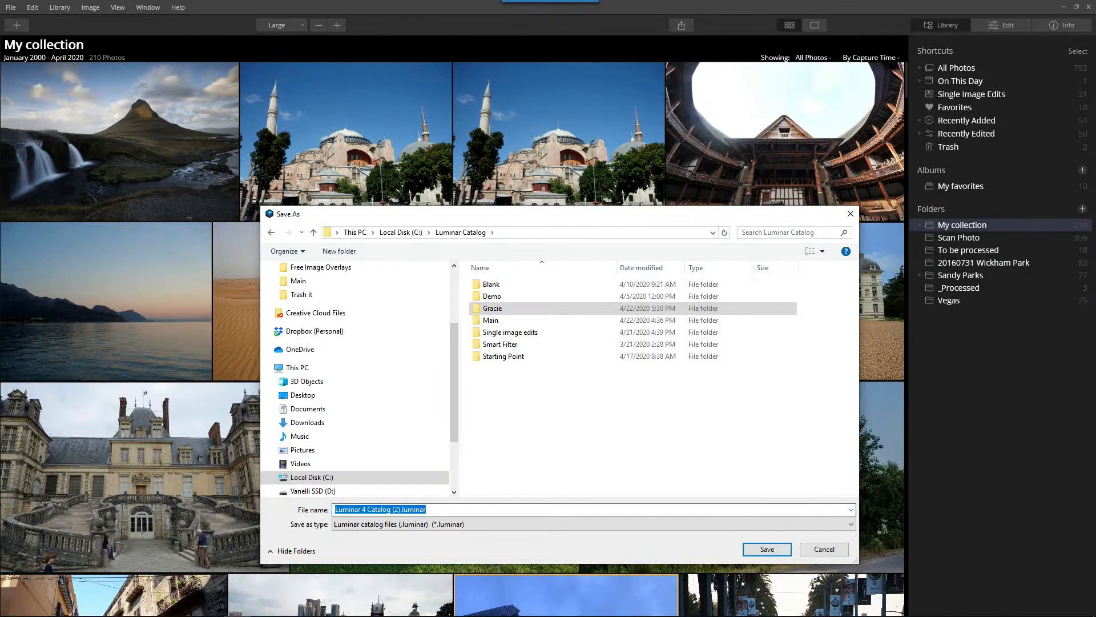
{"action": "type", "text": "Gracie"}
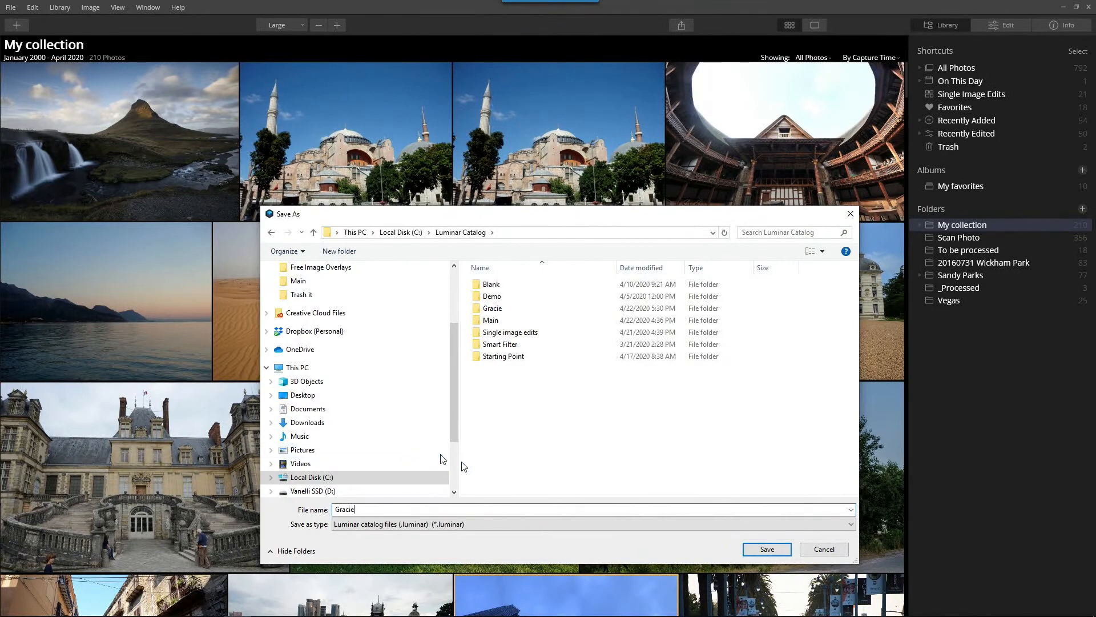
{"action": "left_click", "coordinate": [763, 549]}
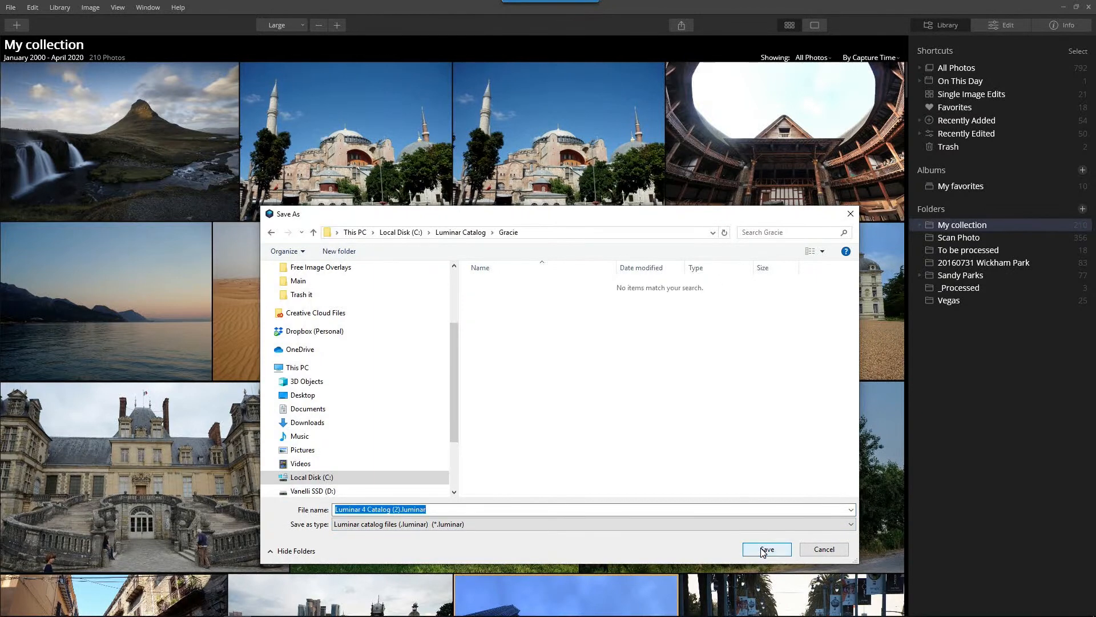
Save the new catalog as Gracie inside the Gracie folder.
{"action": "left_click", "coordinate": [460, 233]}
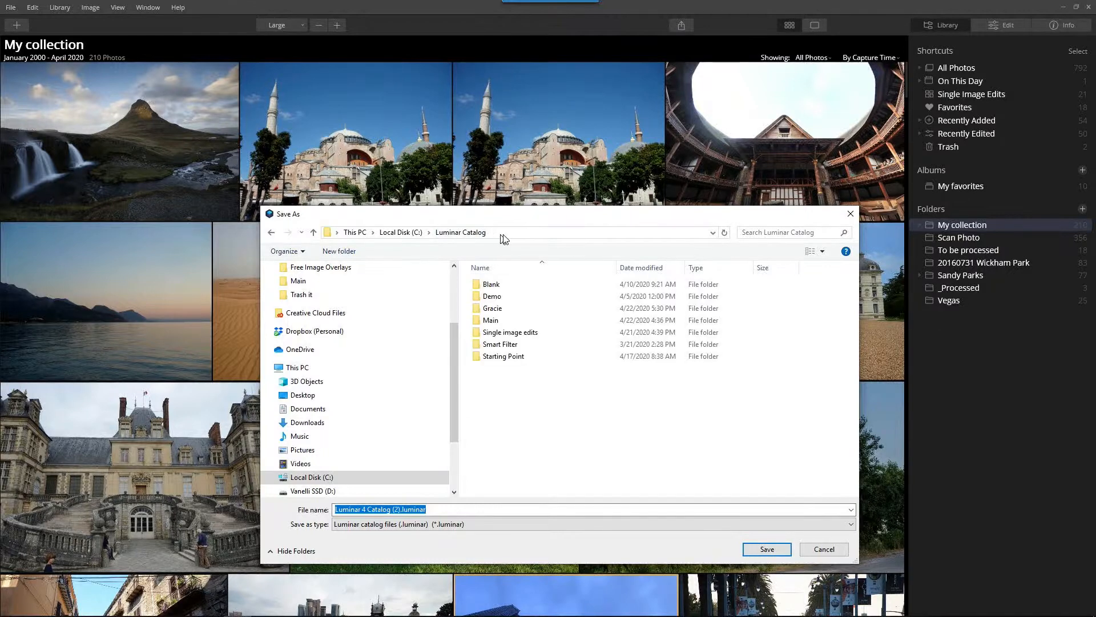
{"action": "left_click", "coordinate": [501, 311]}
{"action": "double_click", "coordinate": [503, 313]}
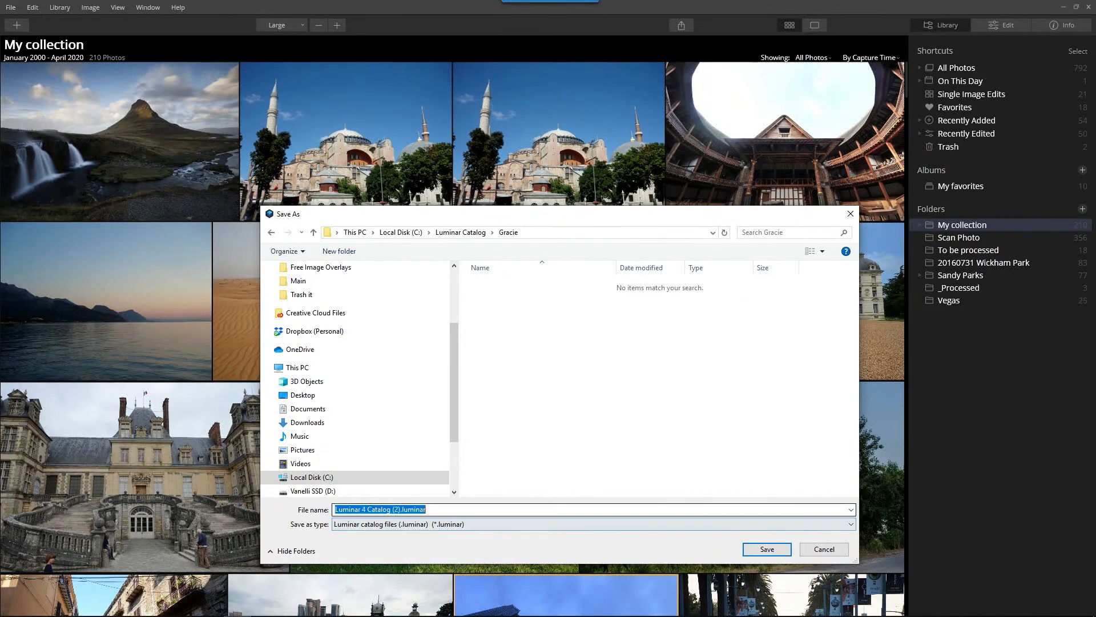
{"action": "type", "text": "Gracie"}
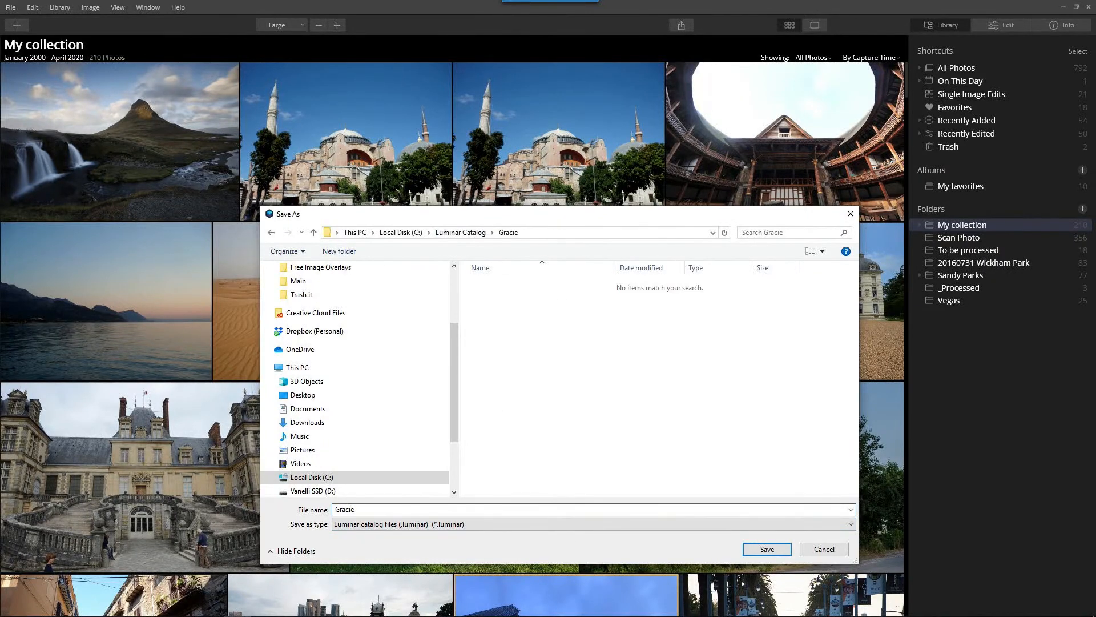
{"action": "left_click", "coordinate": [753, 549]}
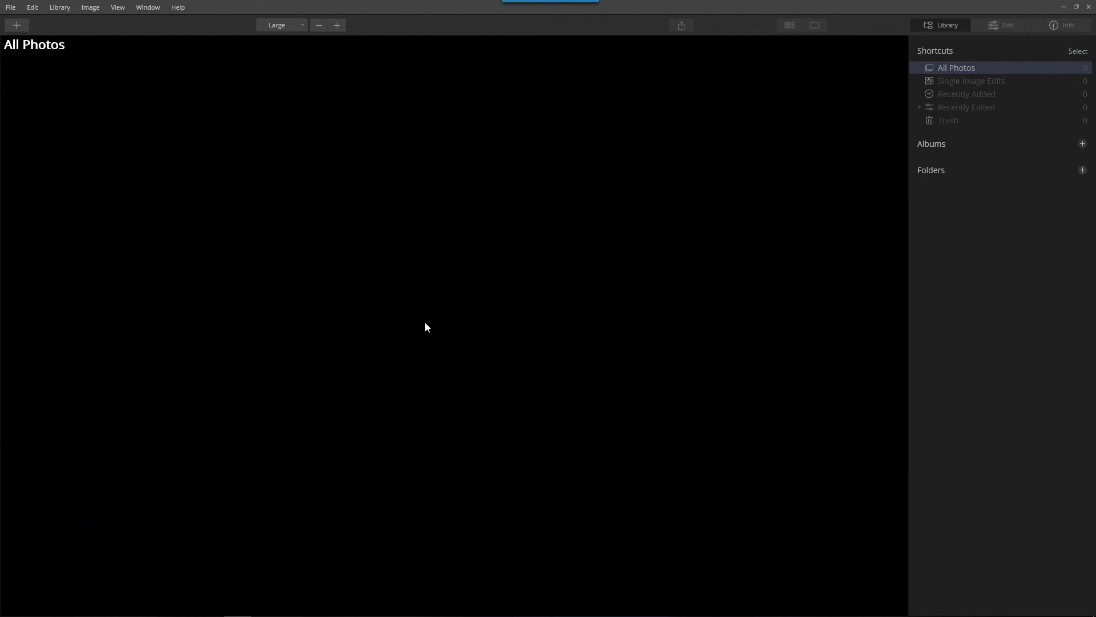
Switch from the empty new catalog back to the existing photo catalog using the recently opened catalogs.
{"action": "left_click", "coordinate": [6, 8]}
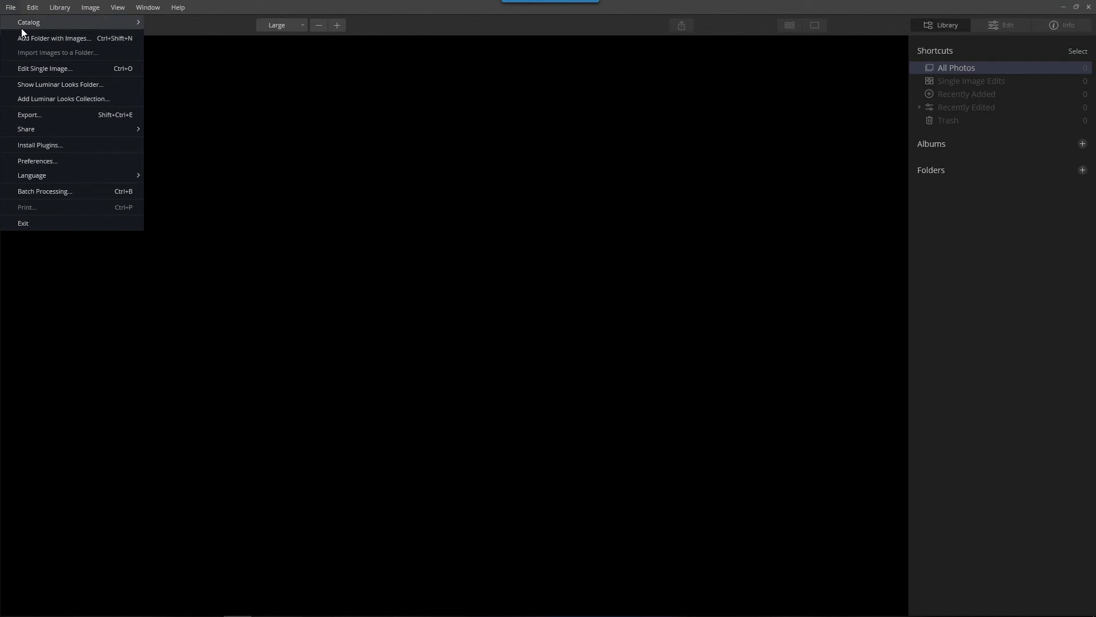
{"action": "mouse_move", "coordinate": [31, 24]}
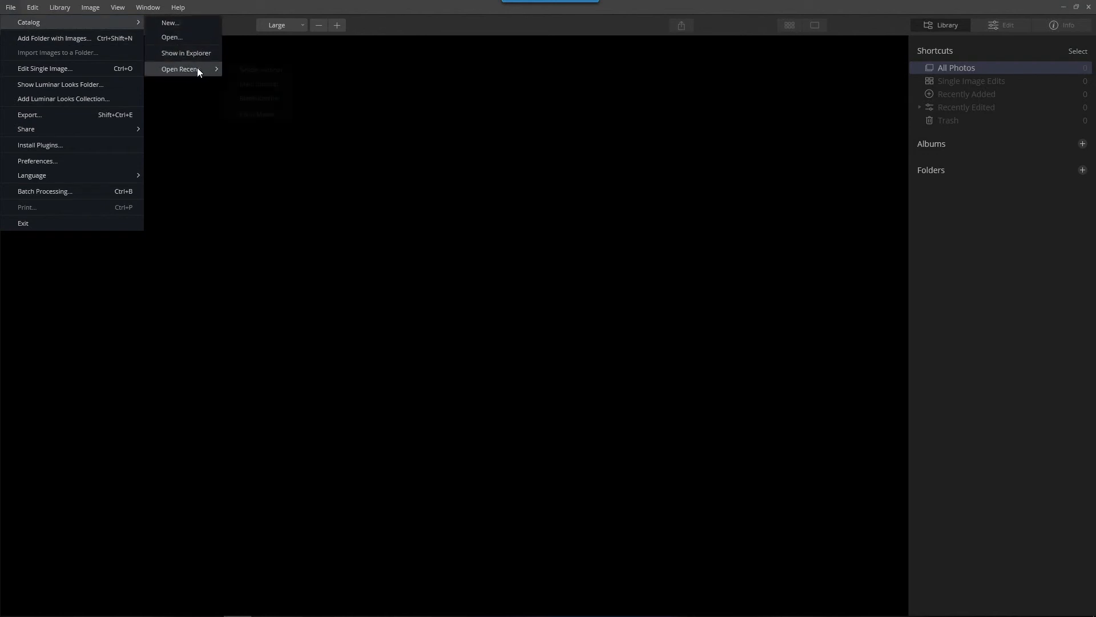
{"action": "mouse_move", "coordinate": [197, 67]}
{"action": "left_click", "coordinate": [260, 85]}
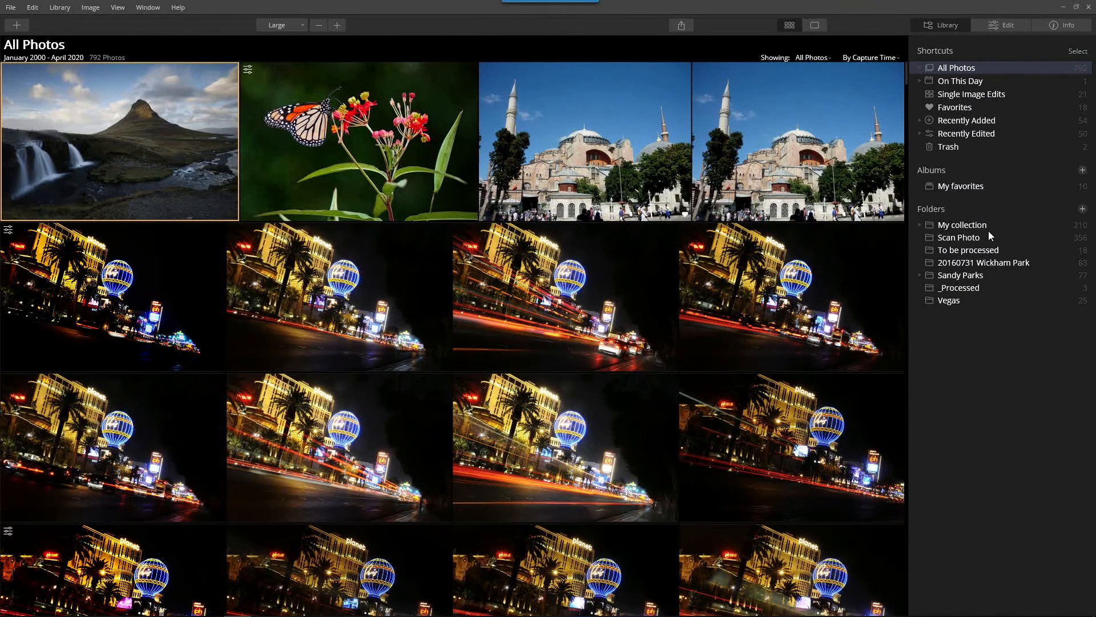
Look at the dialog for adding a folder, cancel it, and view the My collection folder and its available options.
{"action": "left_click", "coordinate": [1082, 209]}
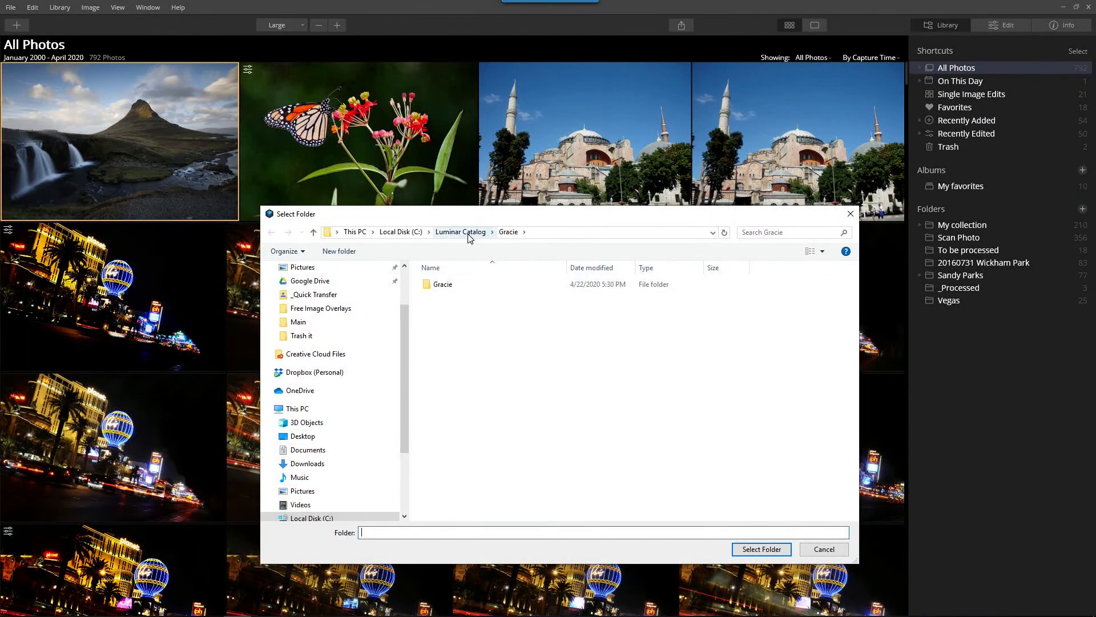
{"action": "left_click", "coordinate": [828, 548]}
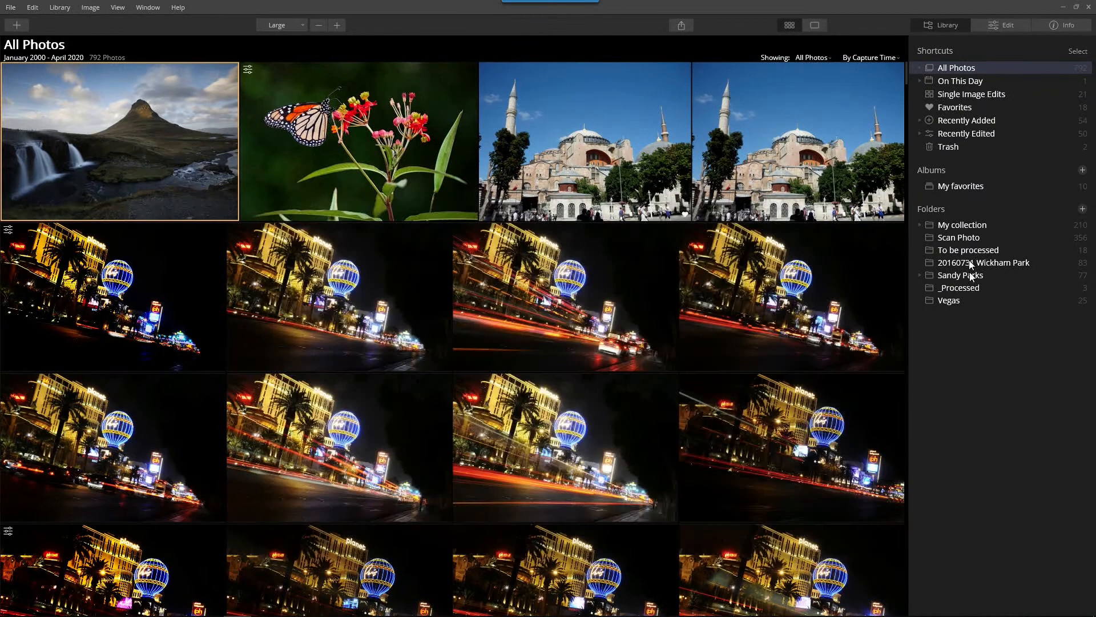
{"action": "left_click", "coordinate": [956, 229]}
{"action": "right_click", "coordinate": [955, 229]}
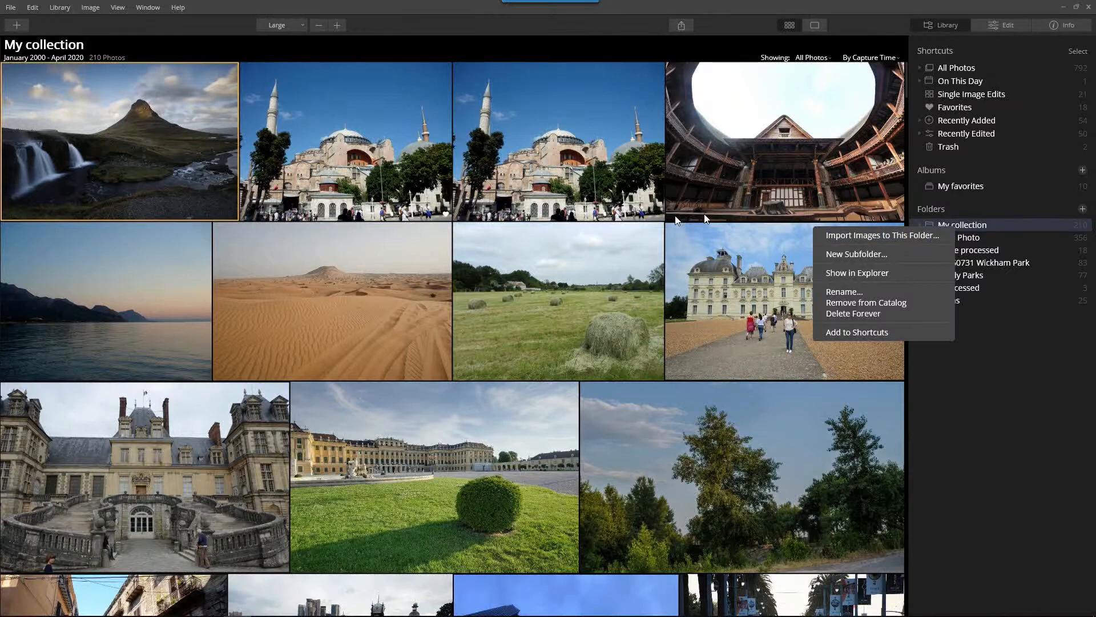
{"action": "left_click", "coordinate": [487, 186]}
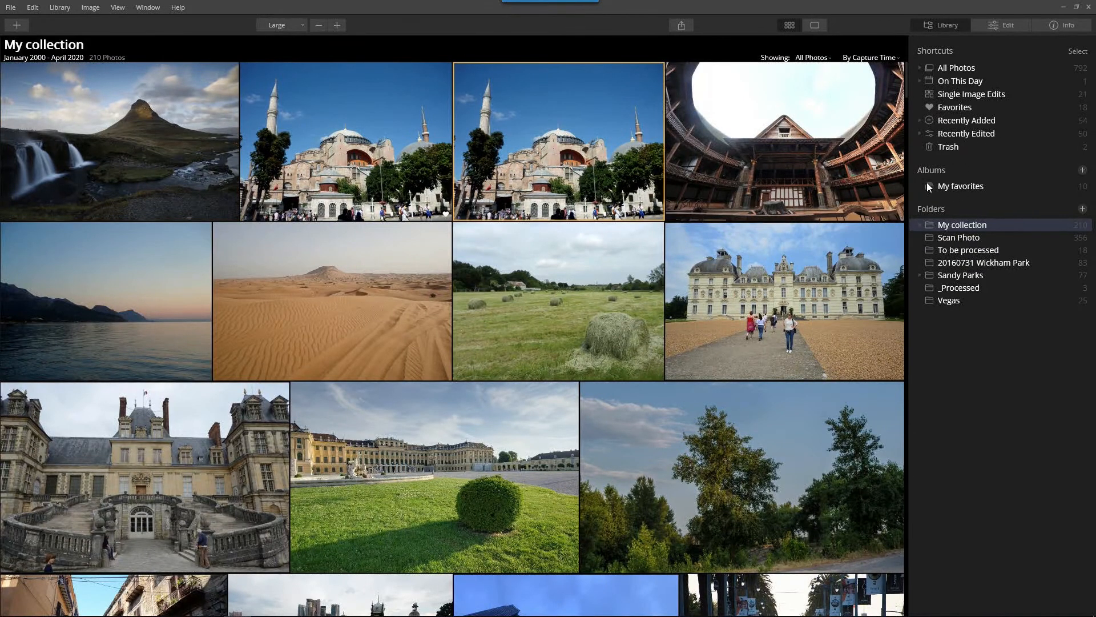
View the Empire State Building skyline photo from My collection in edit mode and return to the library gallery.
{"action": "mouse_move", "coordinate": [925, 170]}
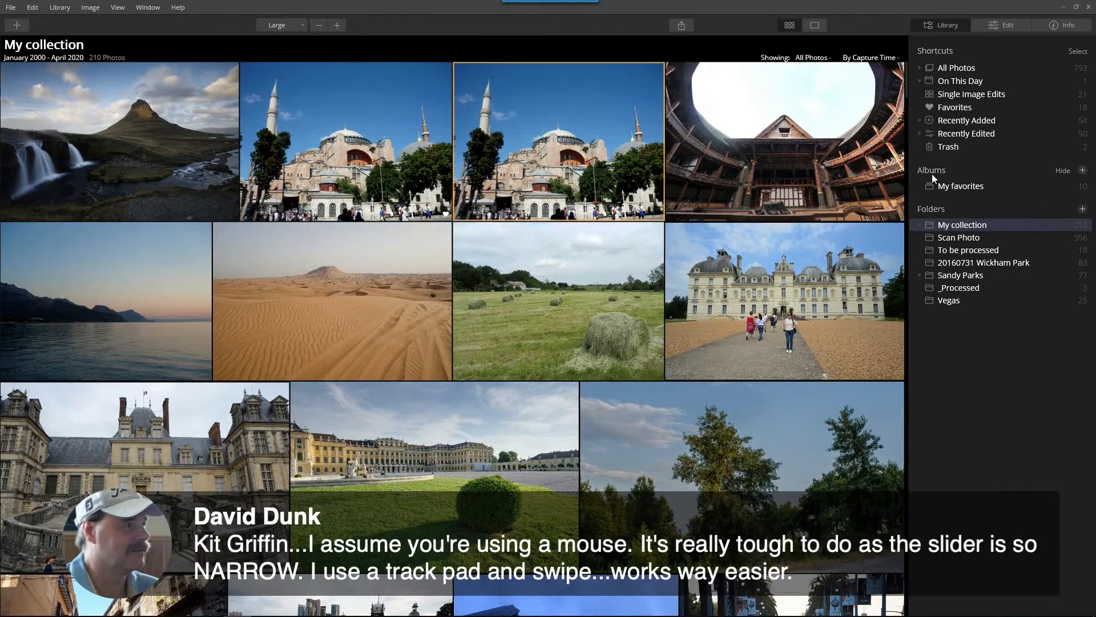
{"action": "scroll", "coordinate": [821, 66], "scroll_direction": "down", "scroll_amount": 10}
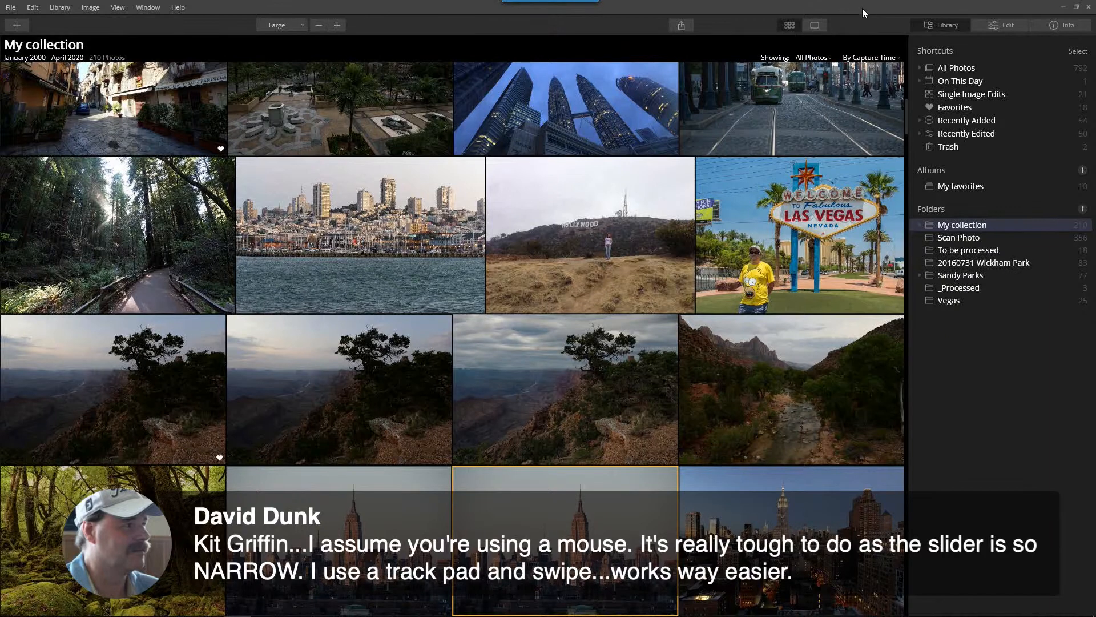
{"action": "left_click", "coordinate": [1000, 26]}
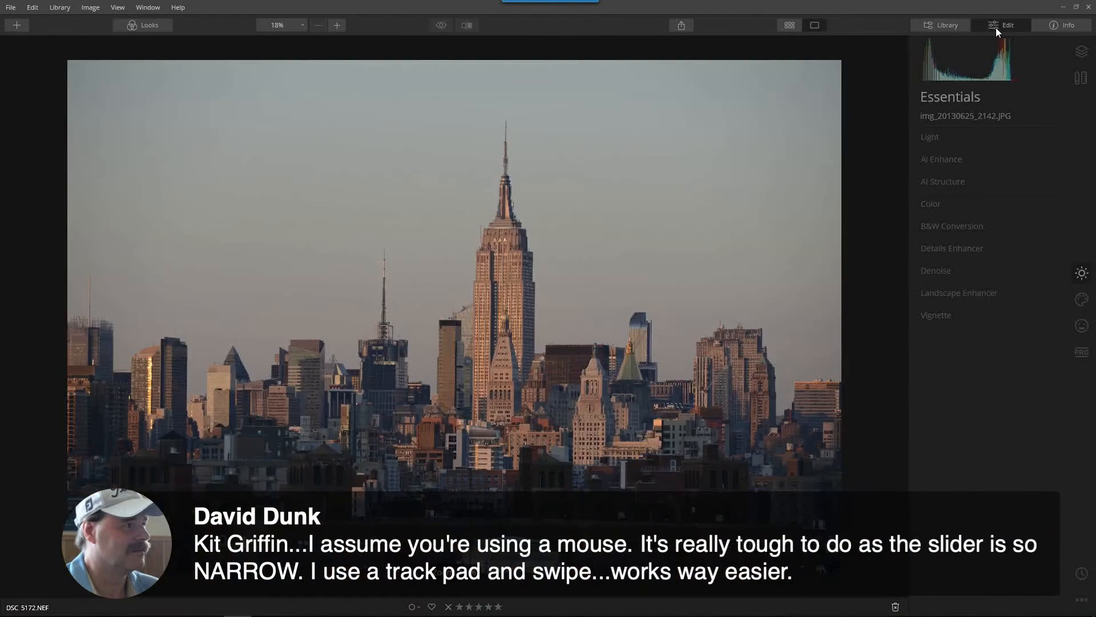
{"action": "double_click", "coordinate": [534, 207]}
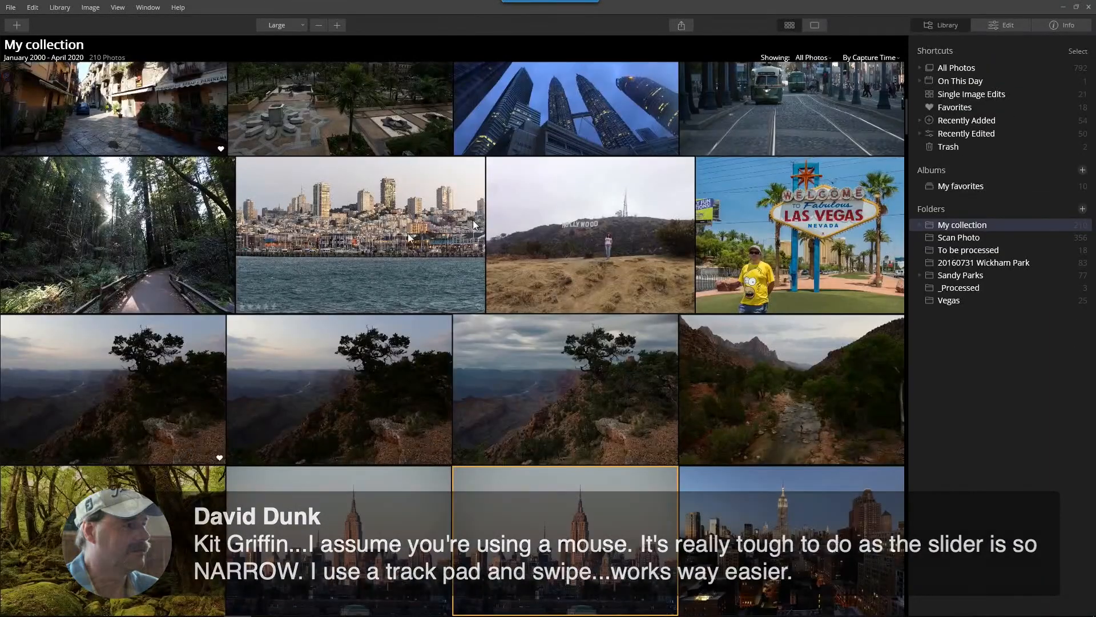
Open Grace and V.jpg from the _Quick Transfer folder on Google Drive for editing as a single image.
{"action": "scroll", "coordinate": [172, 248], "scroll_direction": "up", "scroll_amount": 10}
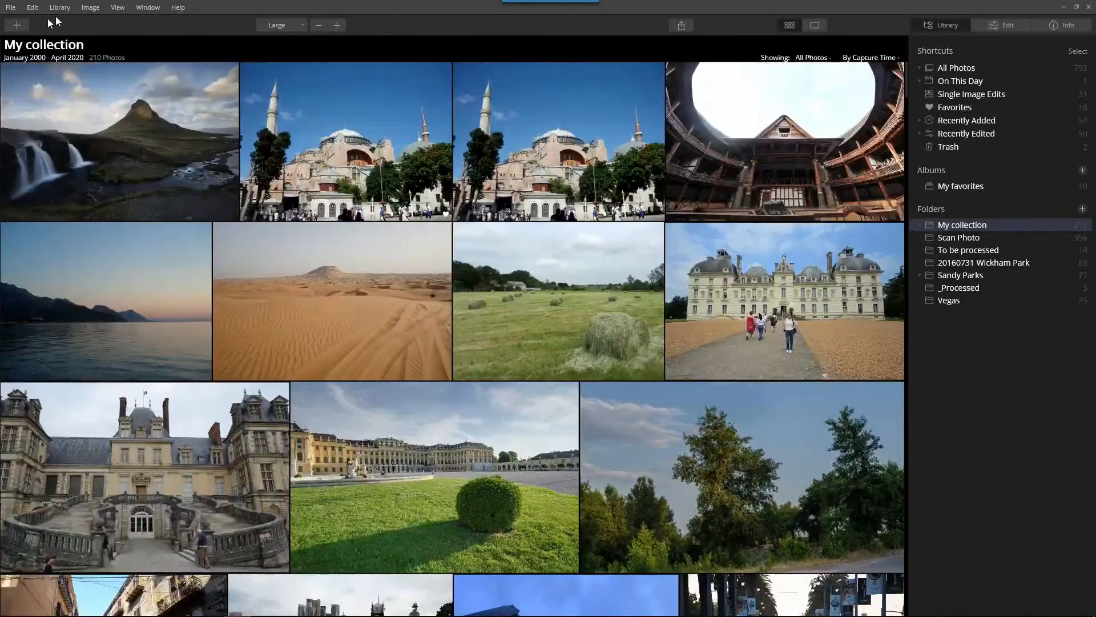
{"action": "left_click", "coordinate": [16, 25]}
{"action": "left_click", "coordinate": [52, 60]}
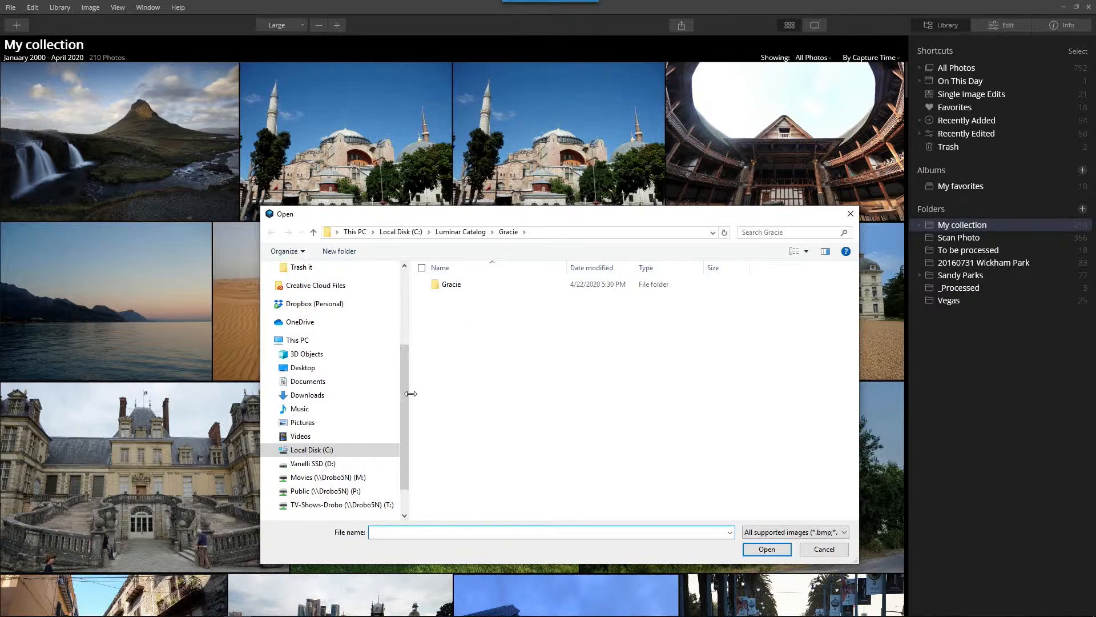
{"action": "left_click", "coordinate": [320, 451]}
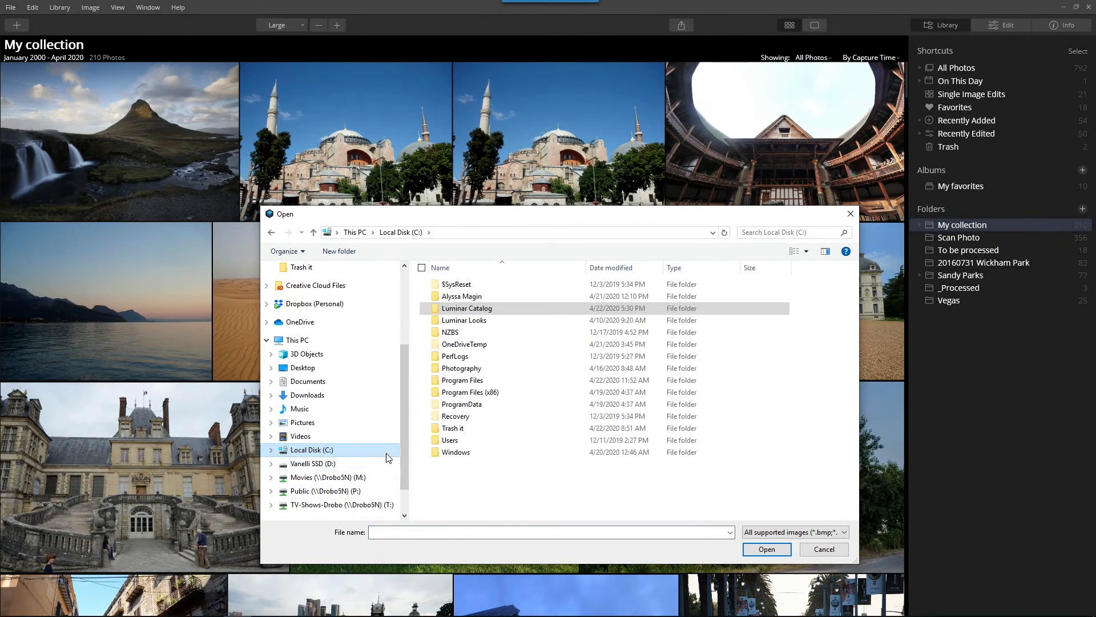
{"action": "scroll", "coordinate": [399, 450], "scroll_direction": "down", "scroll_amount": 2}
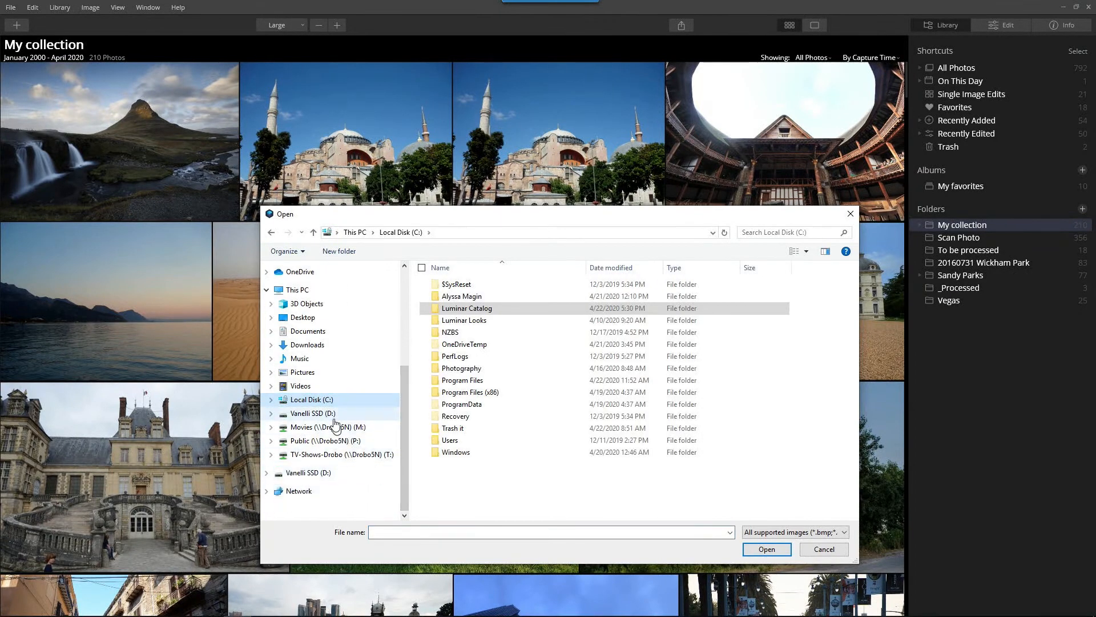
{"action": "scroll", "coordinate": [308, 364], "scroll_direction": "up", "scroll_amount": 5}
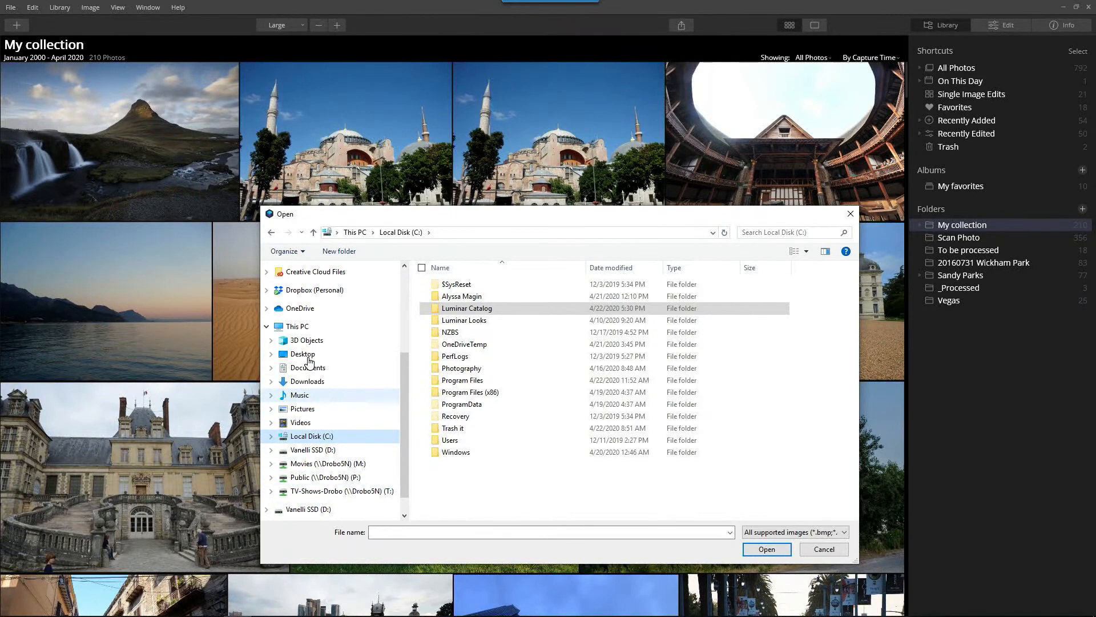
{"action": "left_click", "coordinate": [324, 346]}
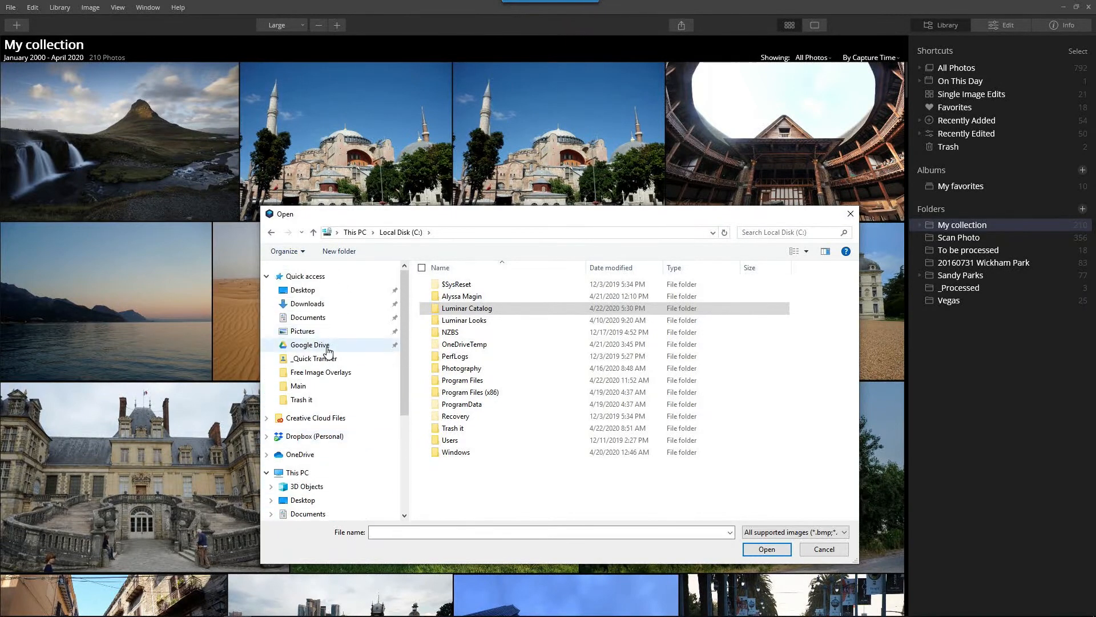
{"action": "double_click", "coordinate": [488, 381]}
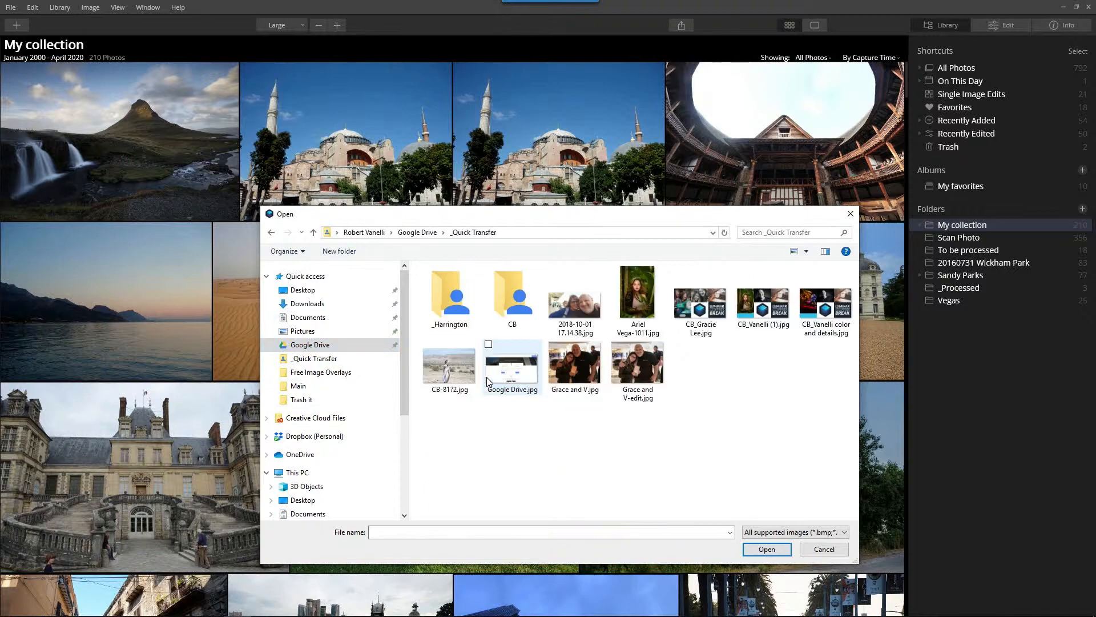
{"action": "left_click", "coordinate": [577, 368]}
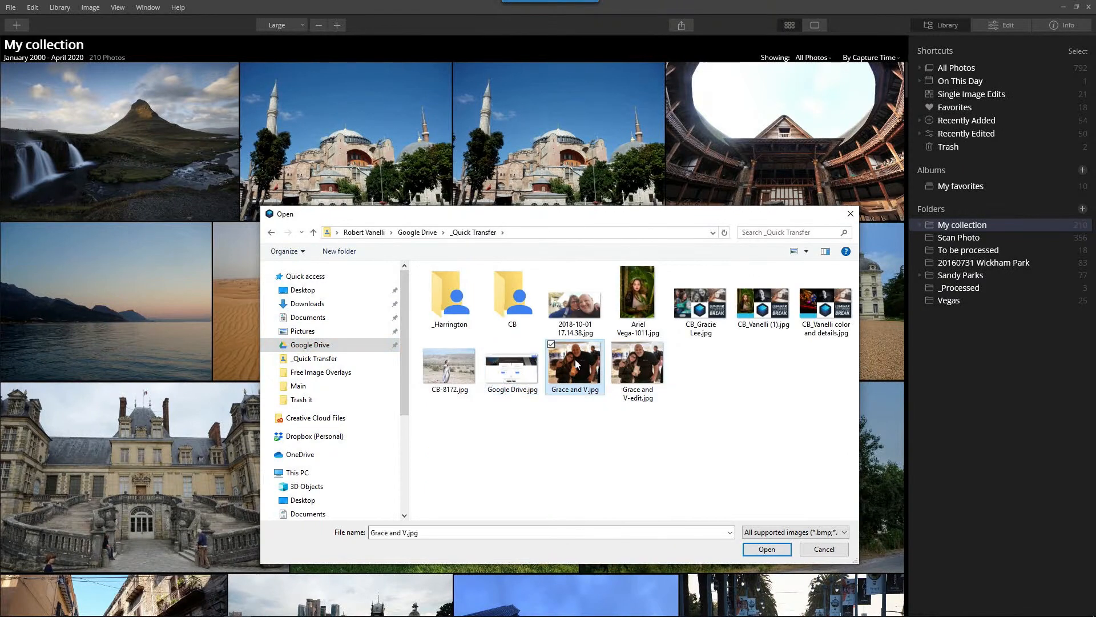
{"action": "left_click", "coordinate": [764, 547]}
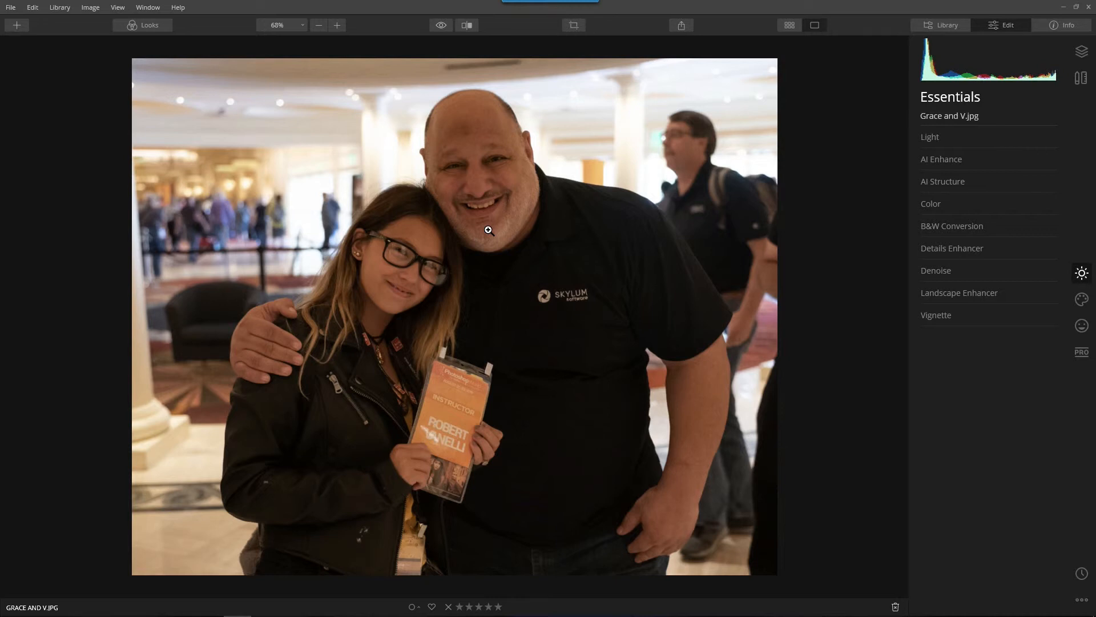
Set AI Accent to 88 in the AI Enhance filter.
{"action": "left_click", "coordinate": [934, 162]}
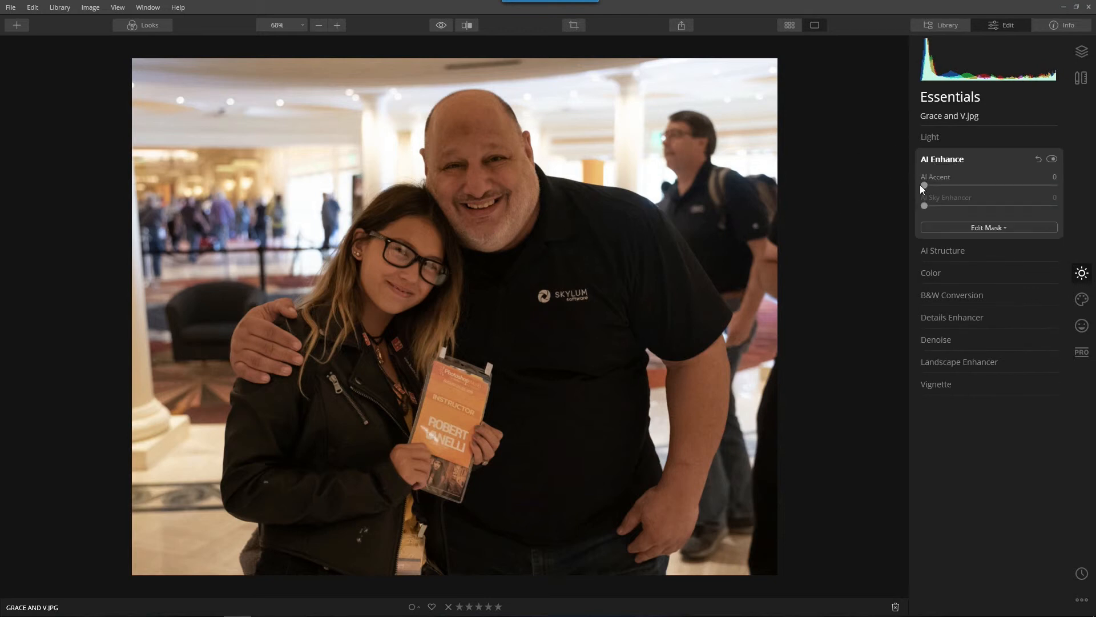
{"action": "left_click_drag", "start_coordinate": [920, 184], "coordinate": [1038, 183]}
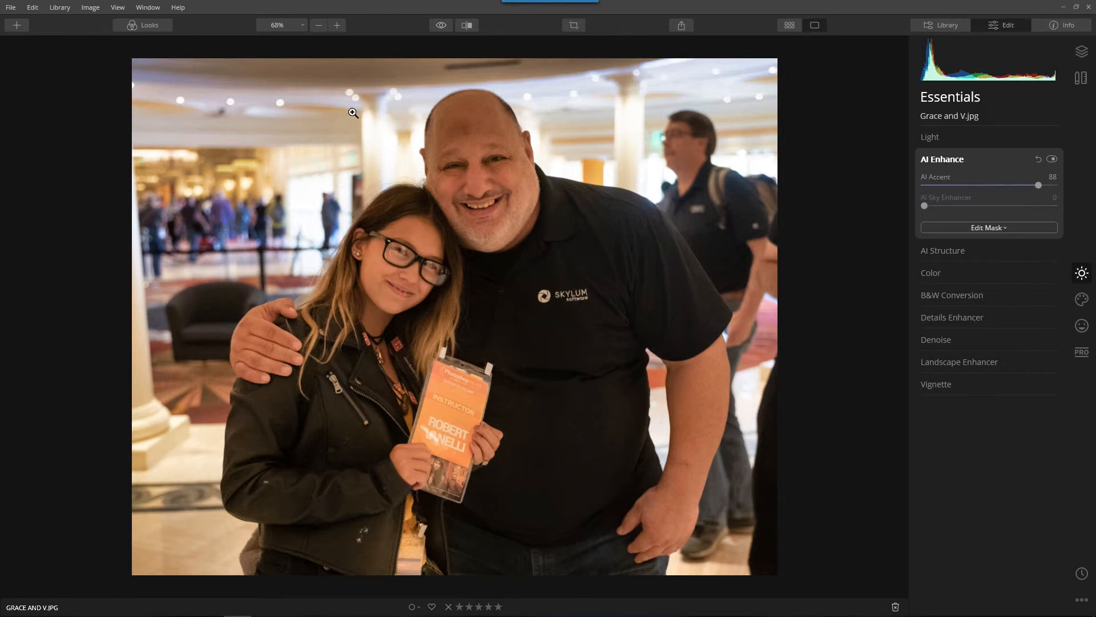
Apply the AI Image Enhancer look from the Essentials collection to the photo.
{"action": "left_click", "coordinate": [150, 26]}
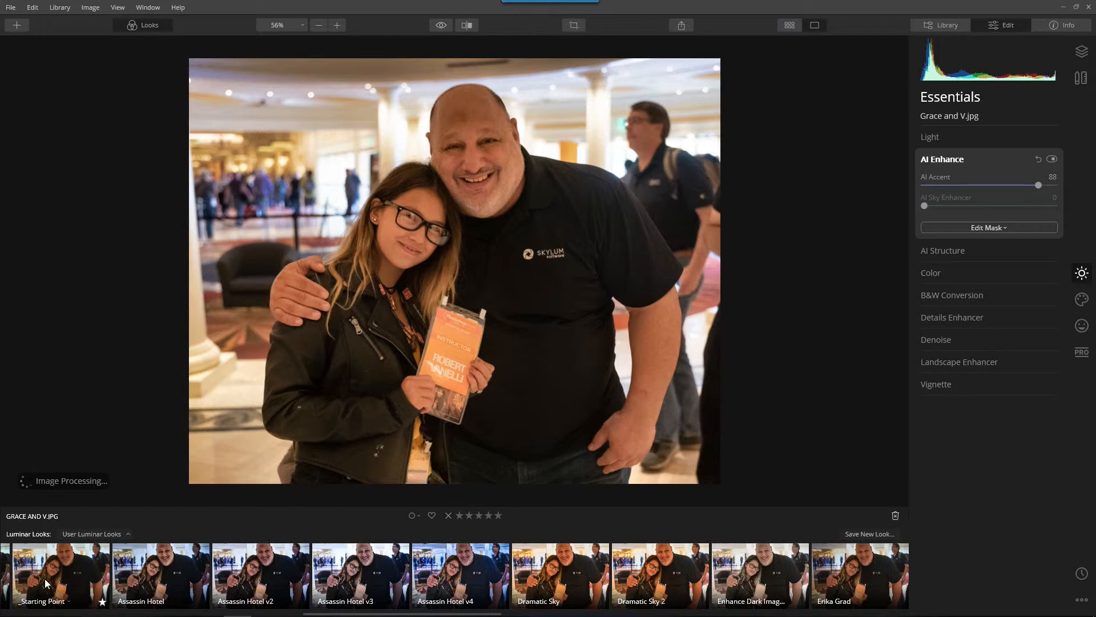
{"action": "scroll", "coordinate": [48, 571], "scroll_direction": "up", "scroll_amount": 15}
{"action": "scroll", "coordinate": [137, 497], "scroll_direction": "up", "scroll_amount": 1}
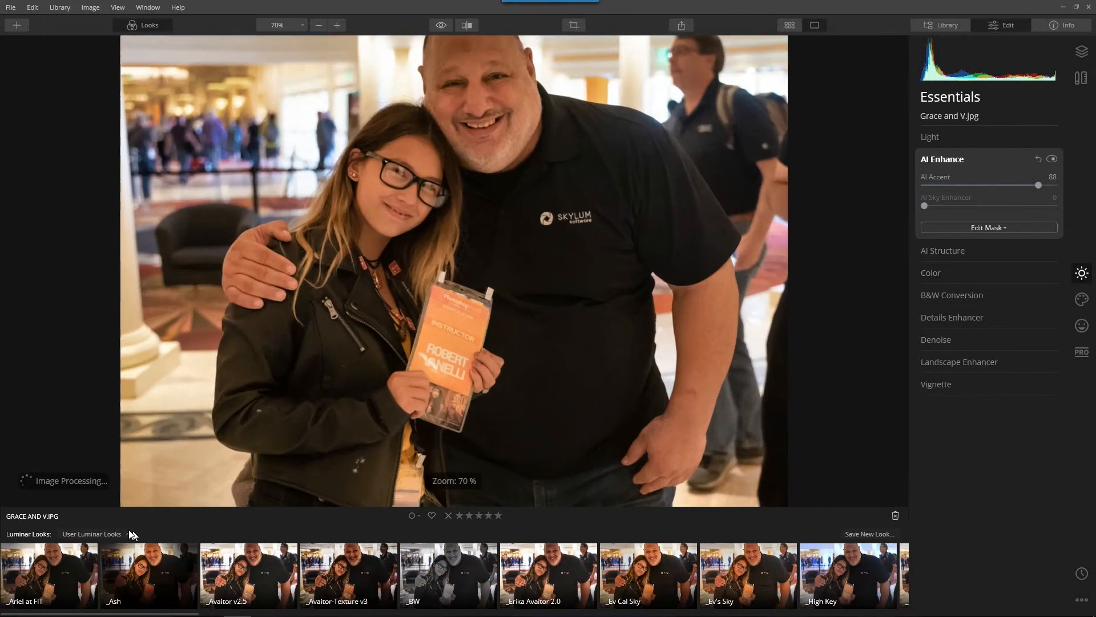
{"action": "left_click", "coordinate": [117, 534]}
{"action": "left_click", "coordinate": [53, 351]}
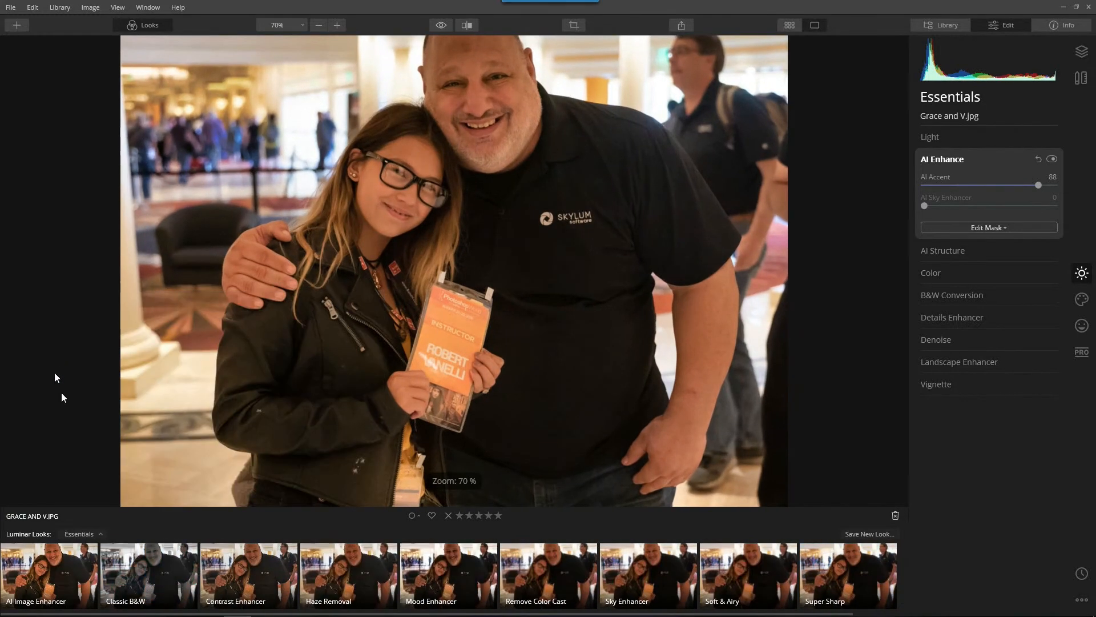
{"action": "left_click", "coordinate": [50, 580]}
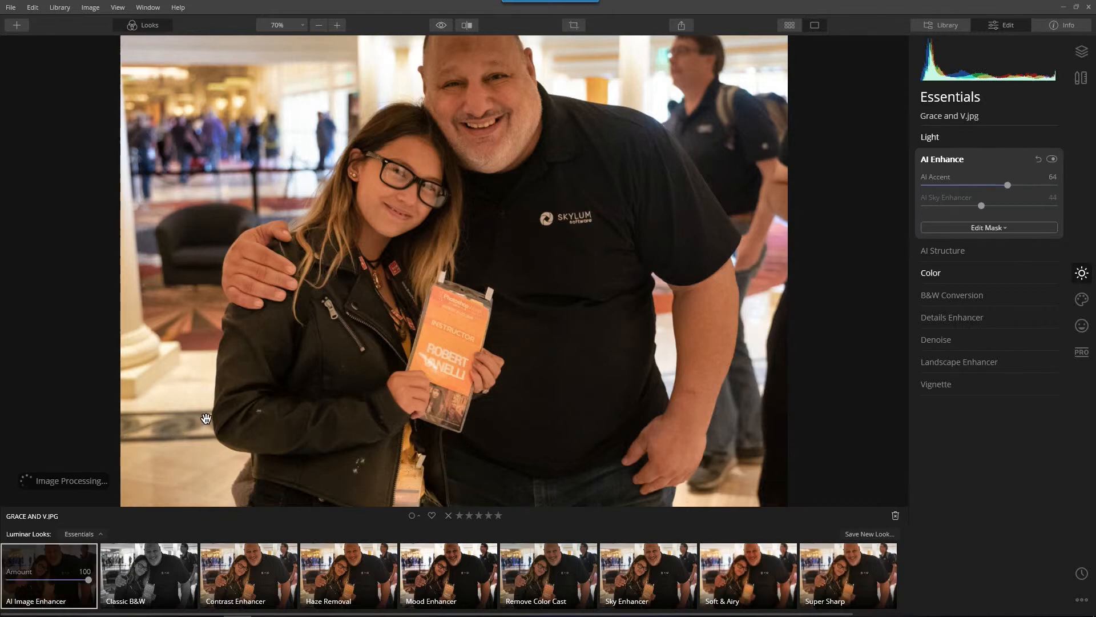
{"action": "scroll", "coordinate": [480, 275], "scroll_direction": "down", "scroll_amount": 1}
{"action": "scroll", "coordinate": [480, 274], "scroll_direction": "down", "scroll_amount": 1}
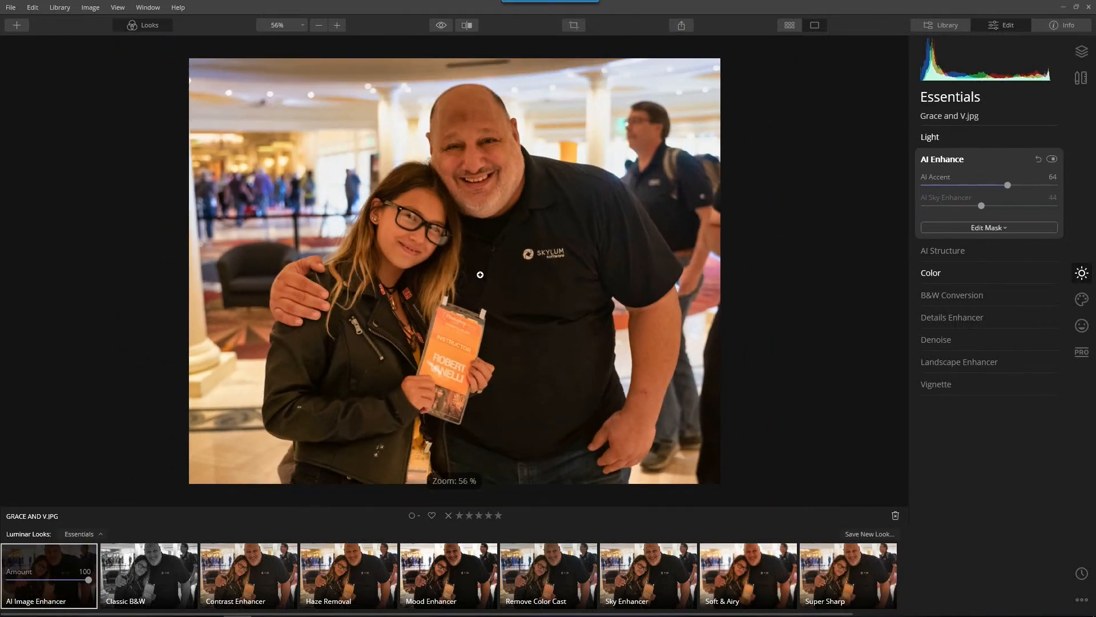
In the Color filter, set Remove Color Cast to 12 and the orange channel's Saturation to -92.
{"action": "left_click", "coordinate": [935, 161]}
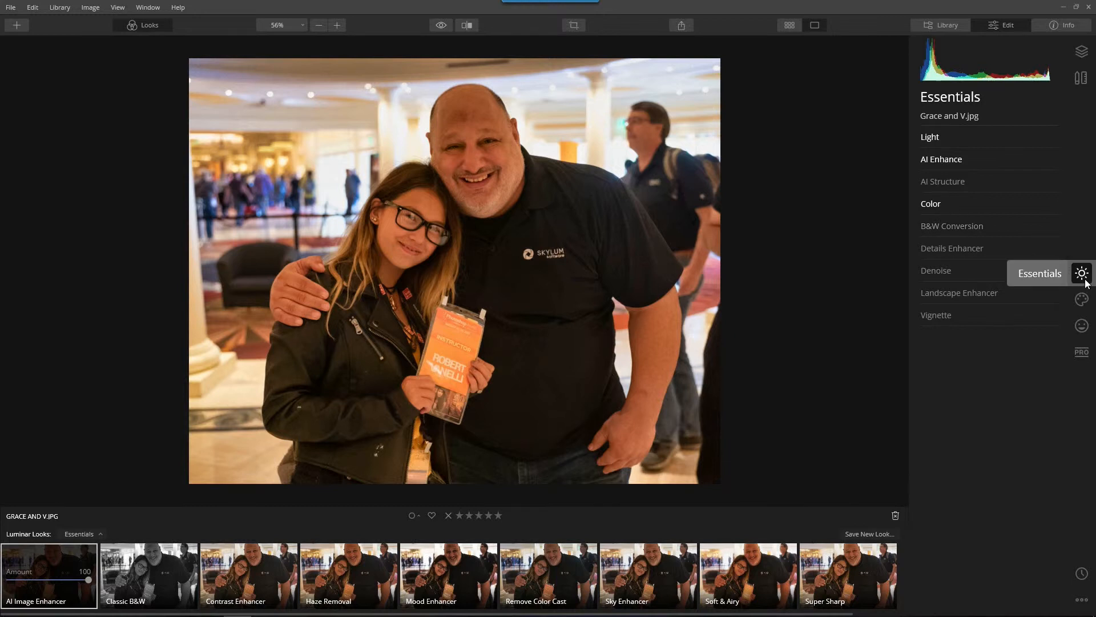
{"action": "left_click", "coordinate": [930, 204]}
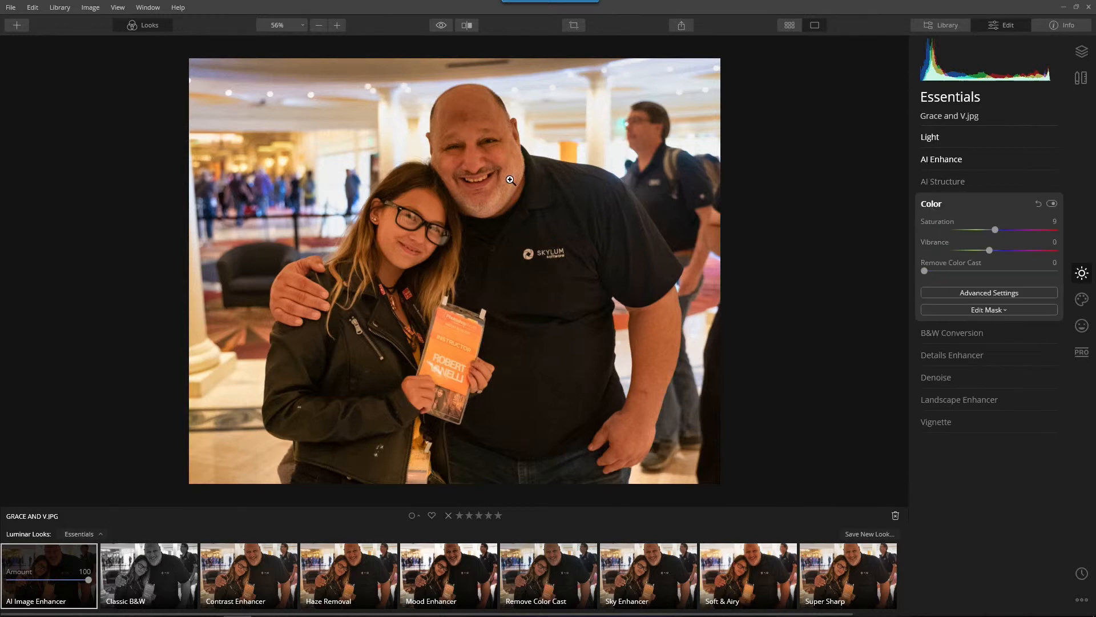
{"action": "left_click", "coordinate": [970, 294]}
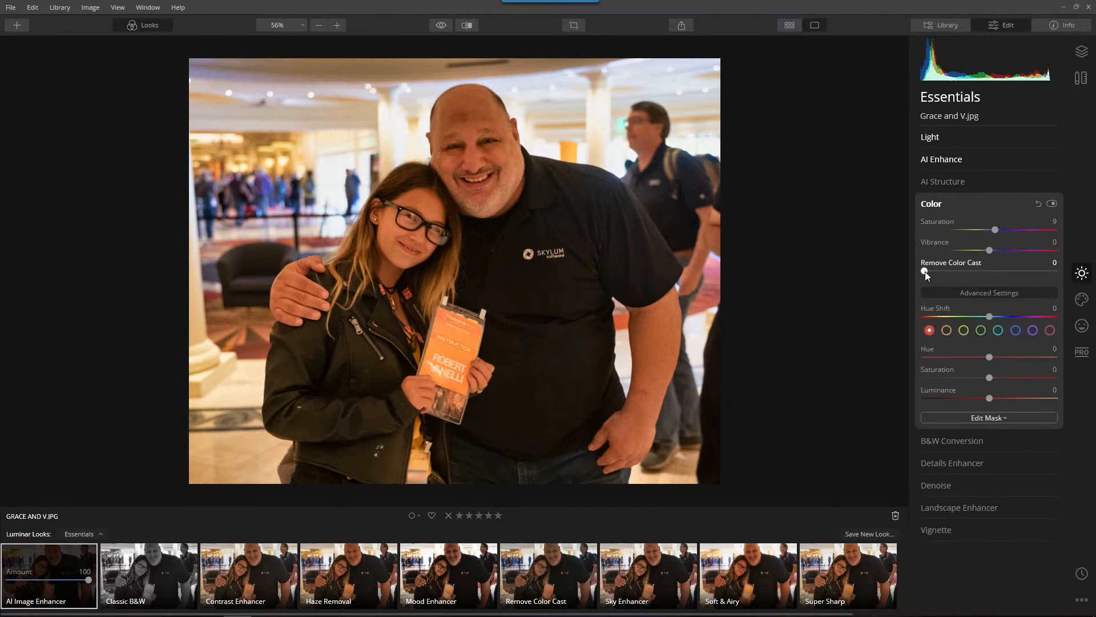
{"action": "left_click_drag", "start_coordinate": [930, 272], "coordinate": [940, 272]}
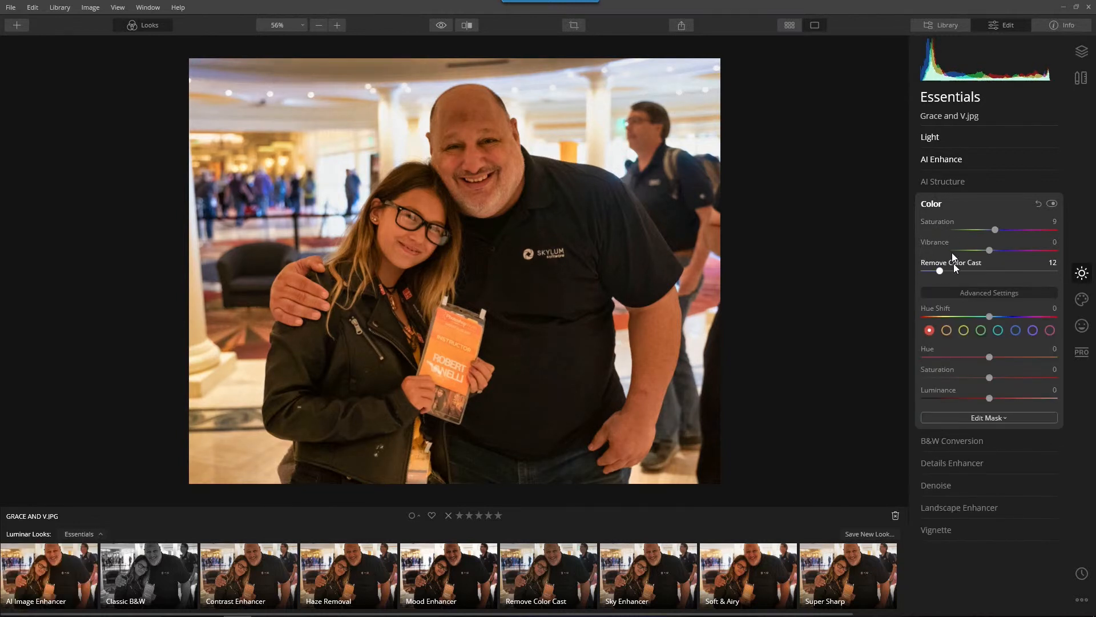
{"action": "left_click", "coordinate": [946, 332]}
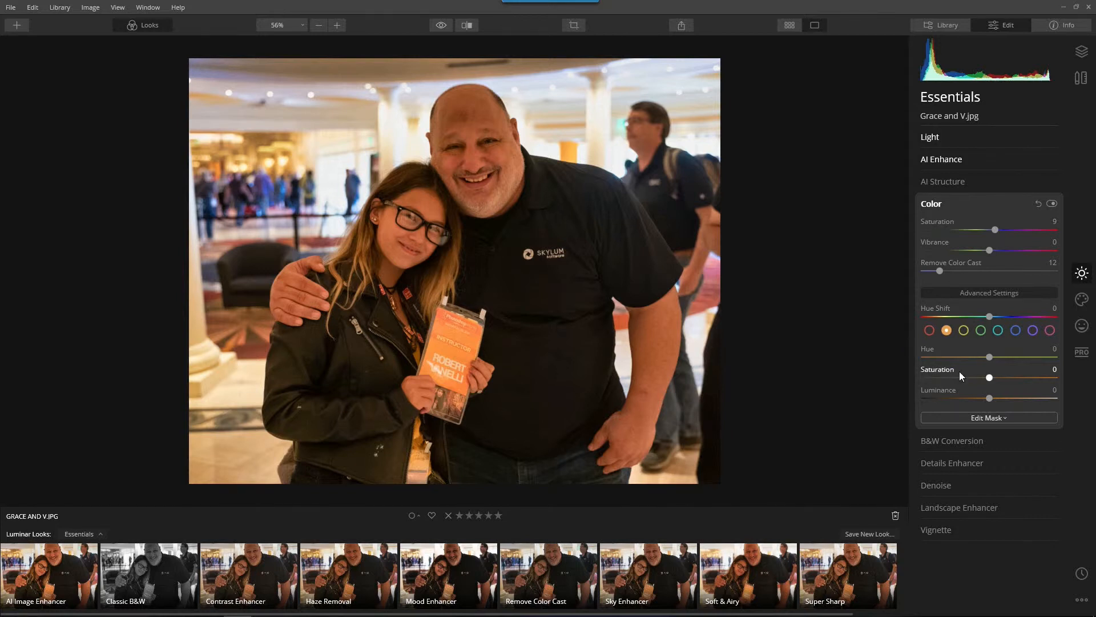
{"action": "left_click_drag", "start_coordinate": [990, 378], "coordinate": [952, 383]}
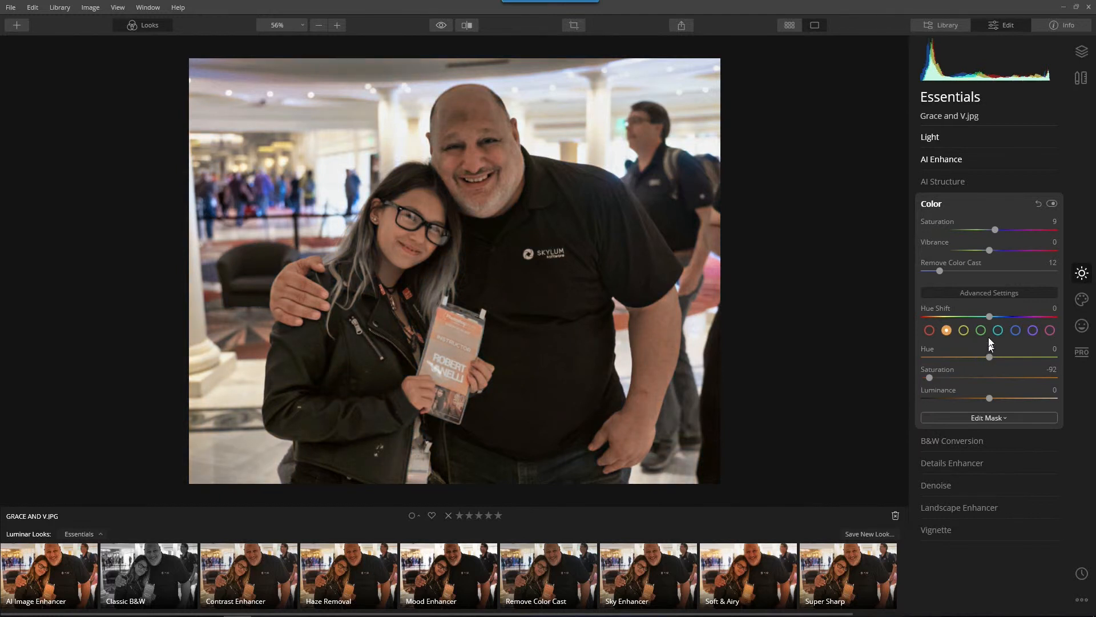
Raise the overall Saturation to 14 and Vibrance to 43, and compare the photo with its original.
{"action": "left_click", "coordinate": [986, 251]}
{"action": "mouse_move", "coordinate": [998, 249]}
{"action": "left_mouse_down"}
{"action": "mouse_move", "coordinate": [1031, 248]}
{"action": "mouse_move", "coordinate": [973, 236]}
{"action": "mouse_move", "coordinate": [1003, 239]}
{"action": "left_mouse_up"}
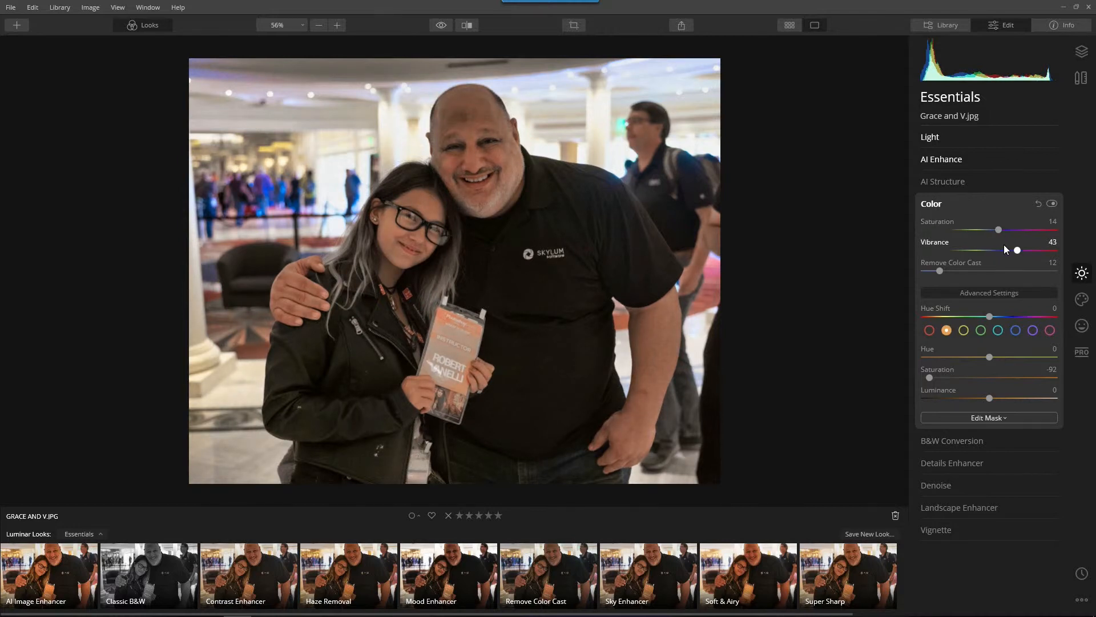
{"action": "left_click", "coordinate": [442, 25]}
{"action": "left_click", "coordinate": [442, 25]}
In the Light filter, set Smart Contrast to 11 and Exposure to 0.61.
{"action": "left_click", "coordinate": [929, 139]}
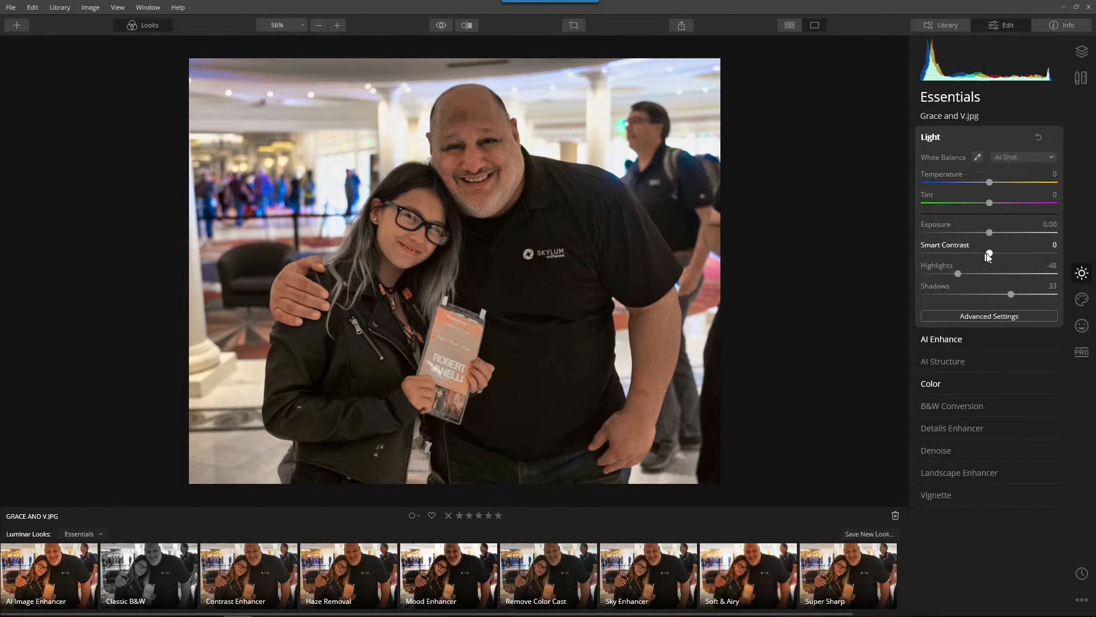
{"action": "left_click_drag", "start_coordinate": [990, 253], "coordinate": [997, 254]}
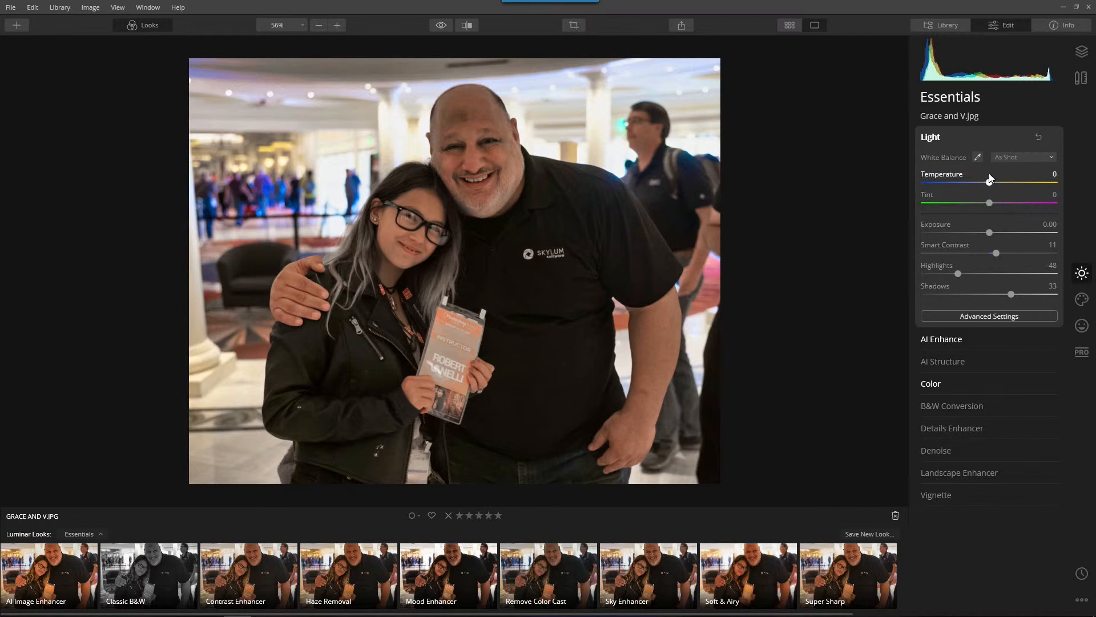
{"action": "left_click_drag", "start_coordinate": [990, 232], "coordinate": [998, 234]}
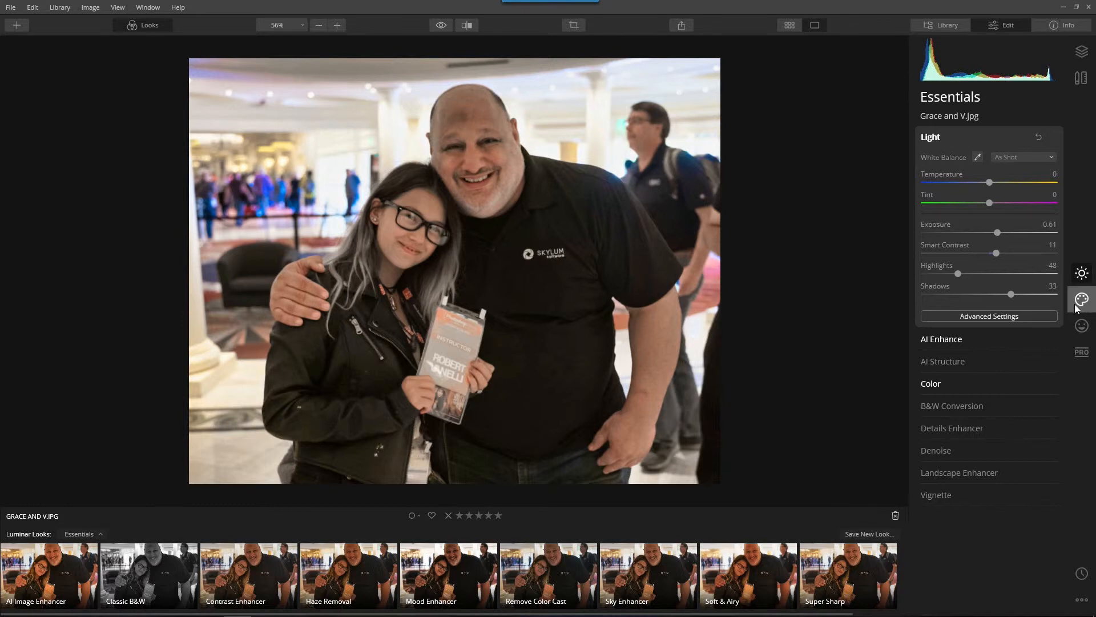
Brighten the faces with Face Light in the AI Portrait Enhancer and open the AI Skin Enhancer settings.
{"action": "left_click", "coordinate": [1081, 330]}
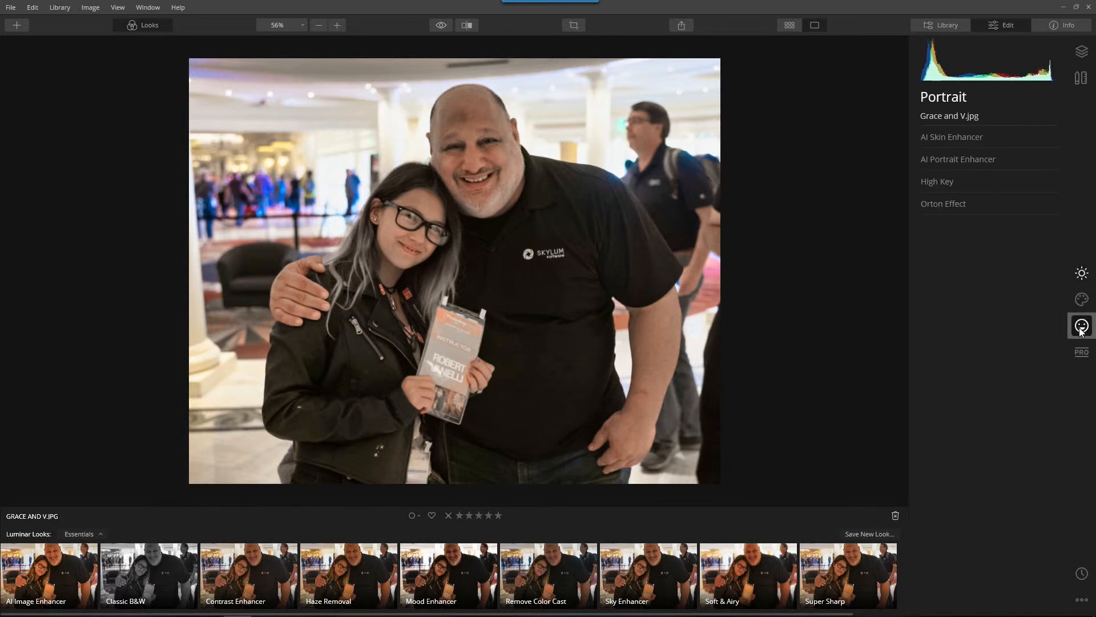
{"action": "left_click", "coordinate": [968, 158]}
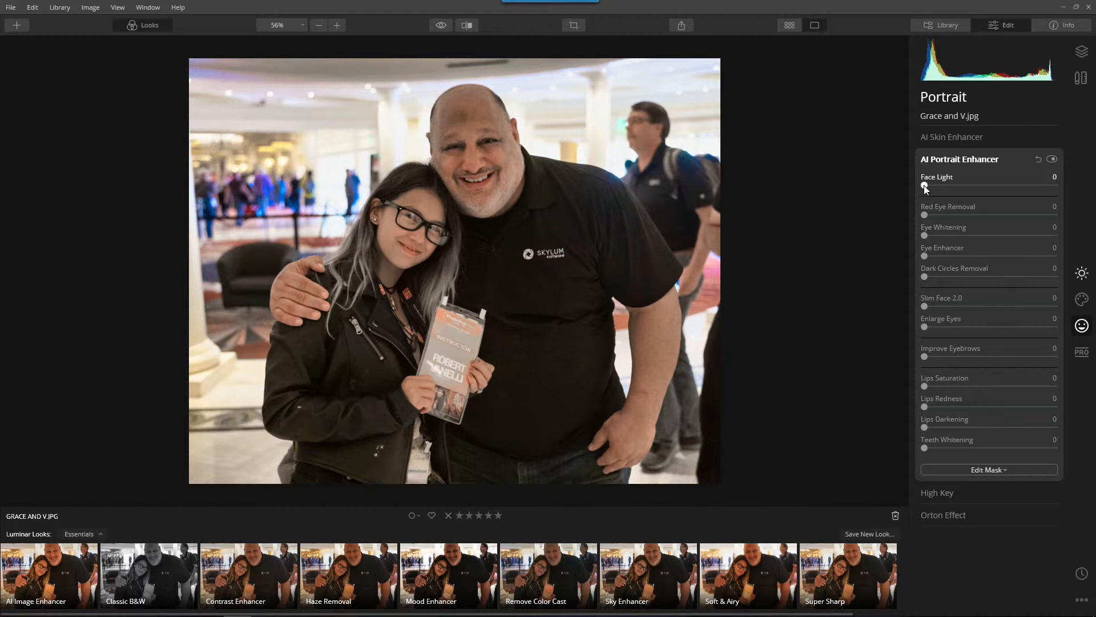
{"action": "left_click_drag", "start_coordinate": [924, 185], "coordinate": [929, 210]}
{"action": "left_click", "coordinate": [942, 136]}
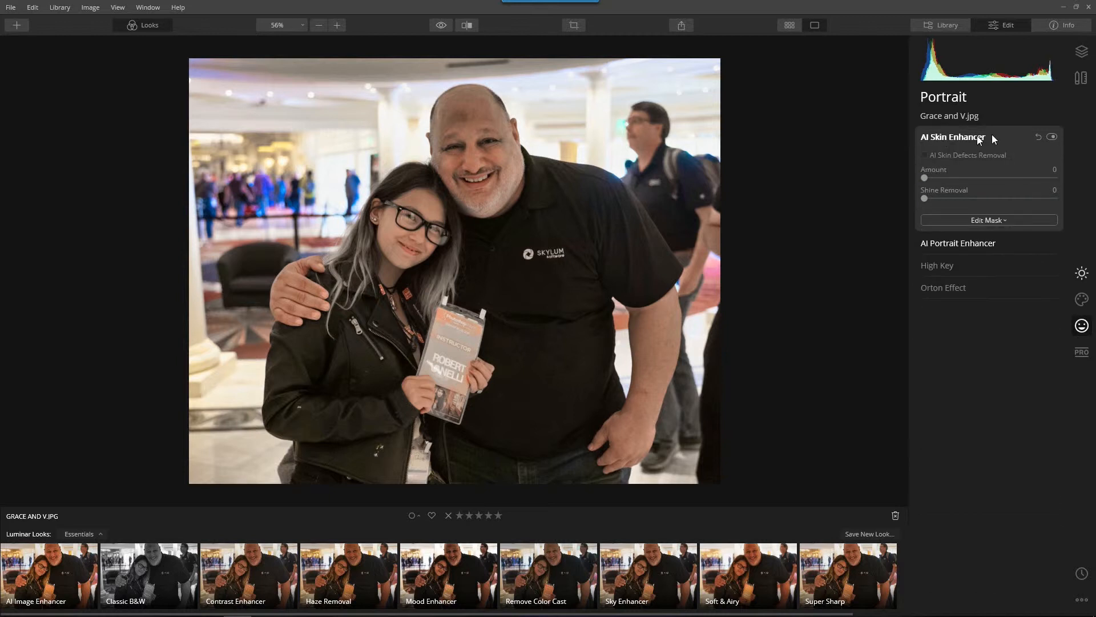
Reduce the photo layer's Adjustments Amount to 70 and compare the result with the original.
{"action": "left_click", "coordinate": [1081, 52]}
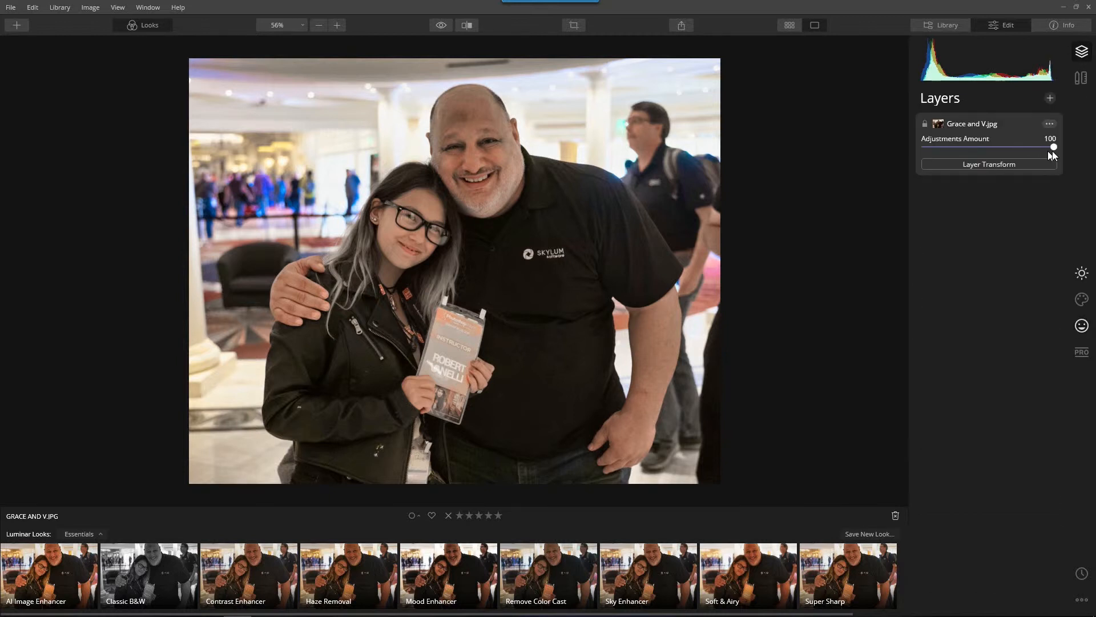
{"action": "left_click_drag", "start_coordinate": [1053, 146], "coordinate": [1022, 159]}
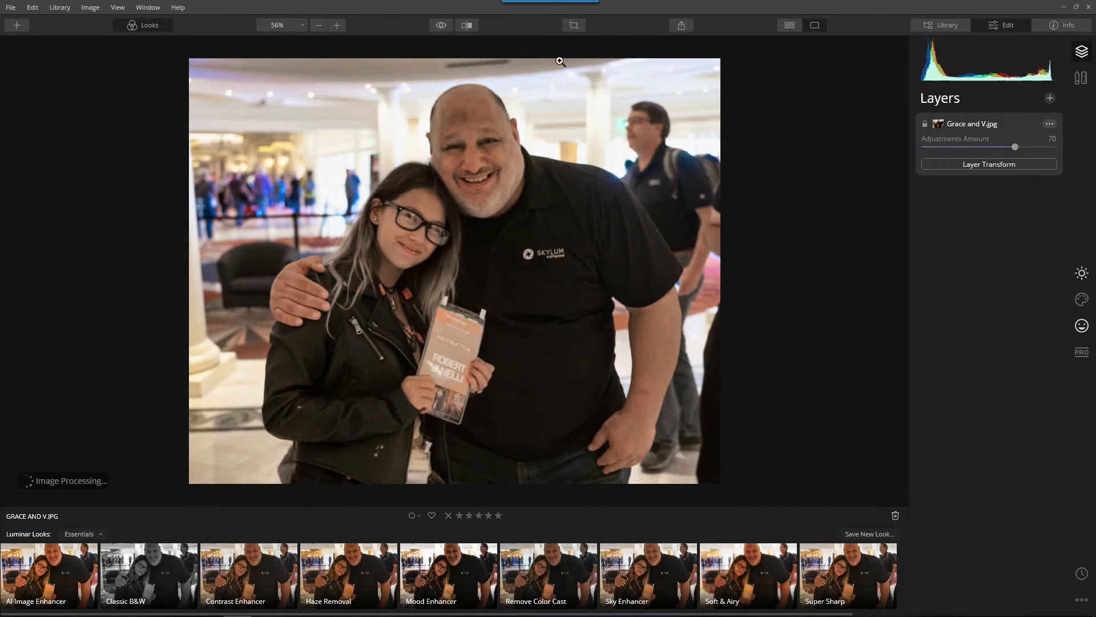
{"action": "left_click", "coordinate": [441, 26]}
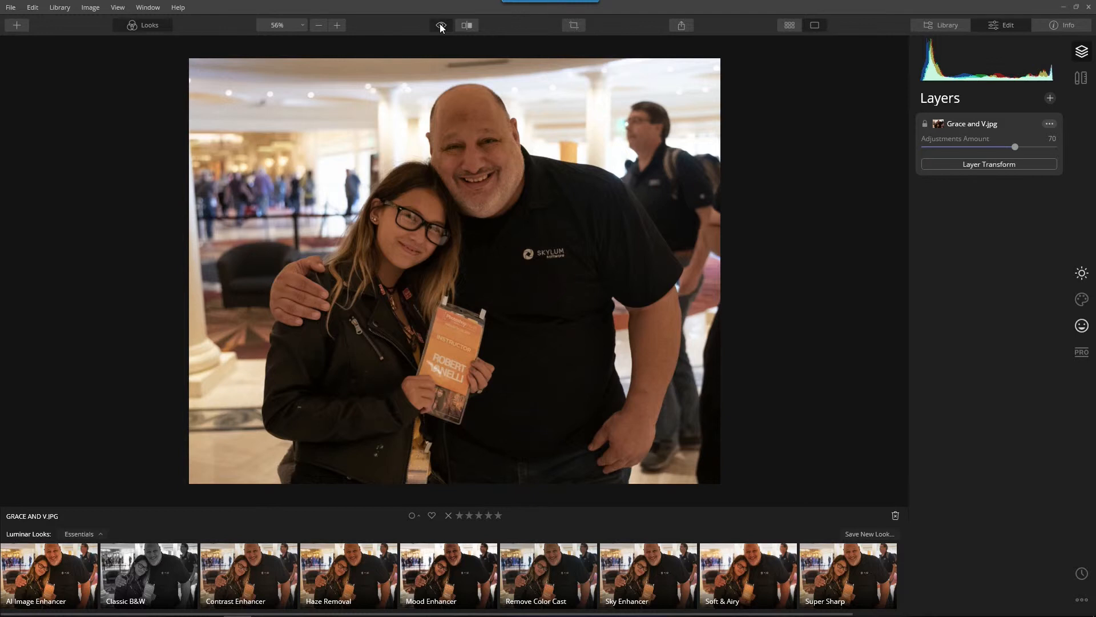
{"action": "left_click", "coordinate": [441, 26]}
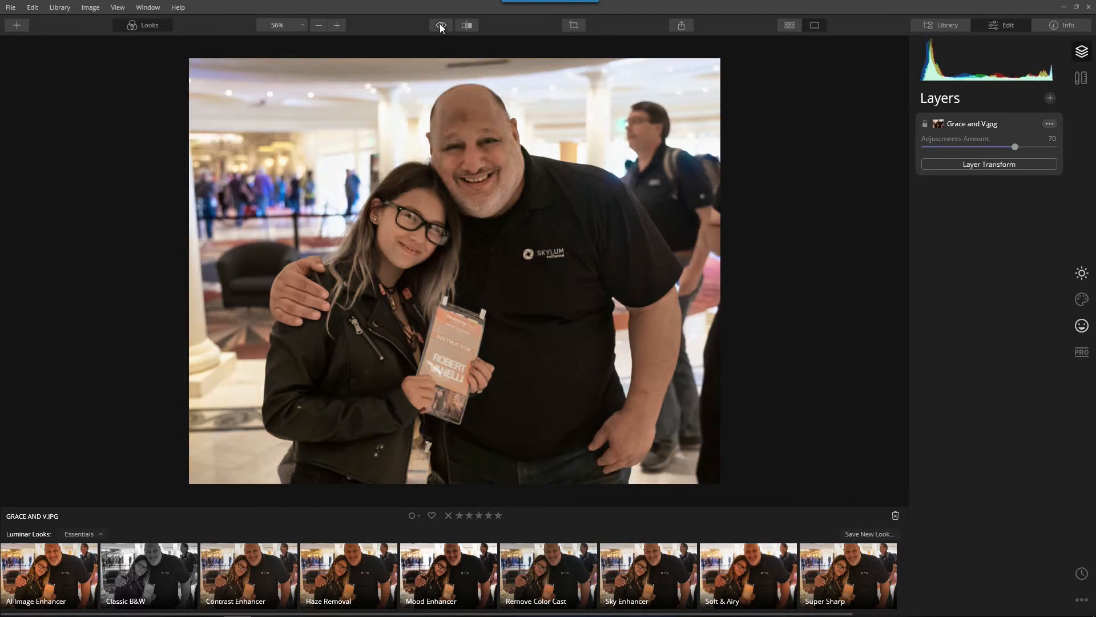